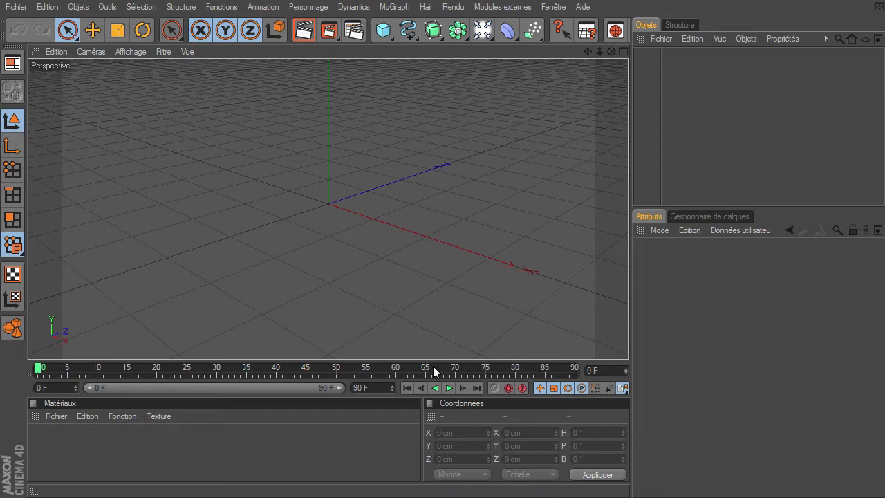
- Add a cube and set its X, Y and Z size to 50 cm
click(384, 30)
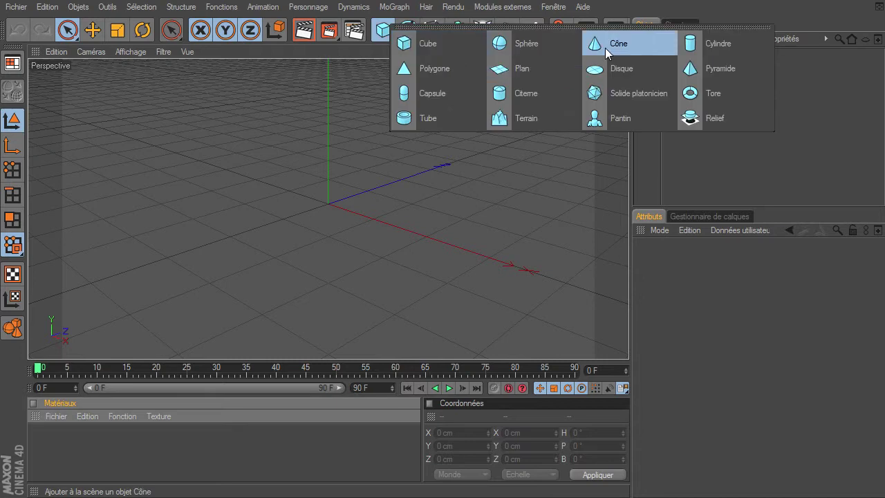
click(429, 47)
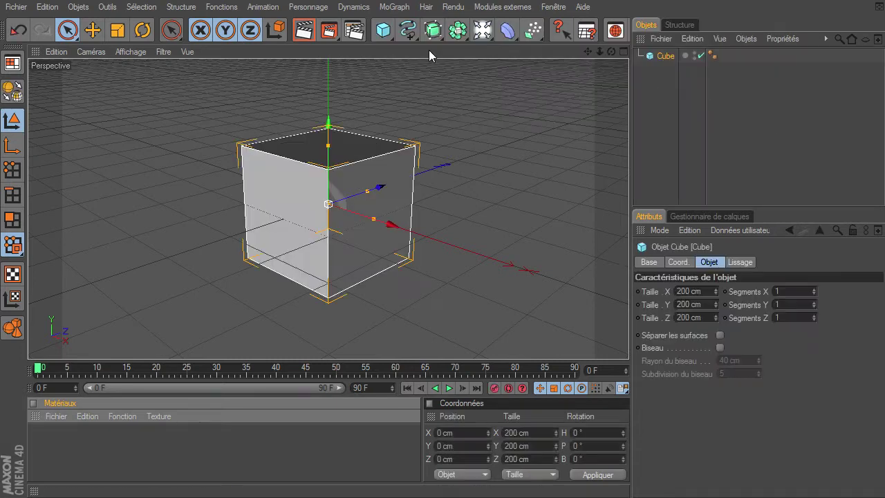
double_click(690, 291)
text(50)
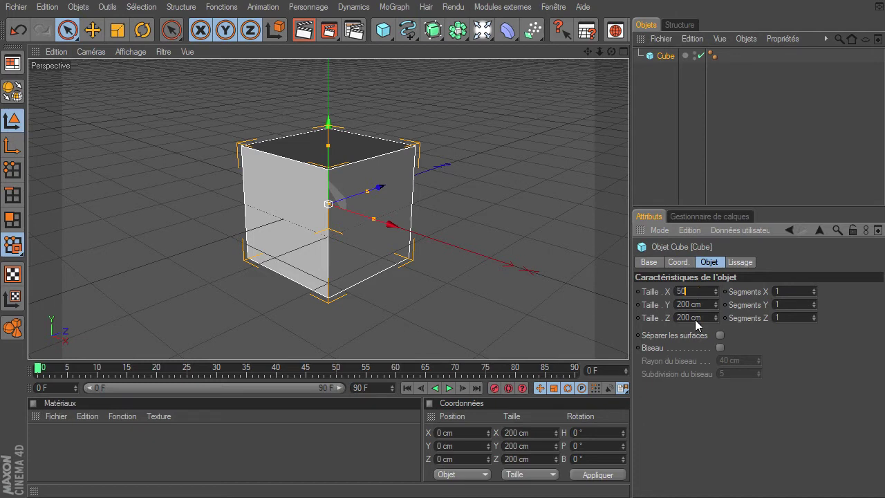
key(Tab)
key(Tab)
text(50)
key(Tab)
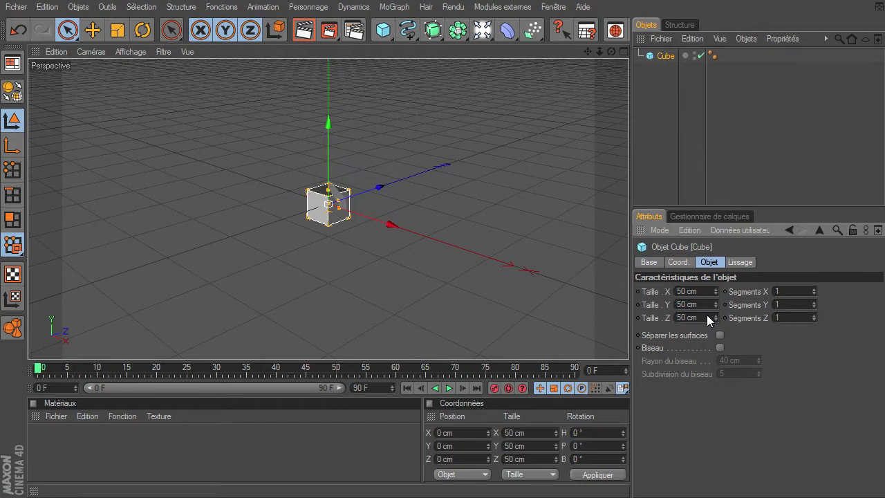
- Add a MoGraph Cloner object and nest the cube inside it
click(394, 6)
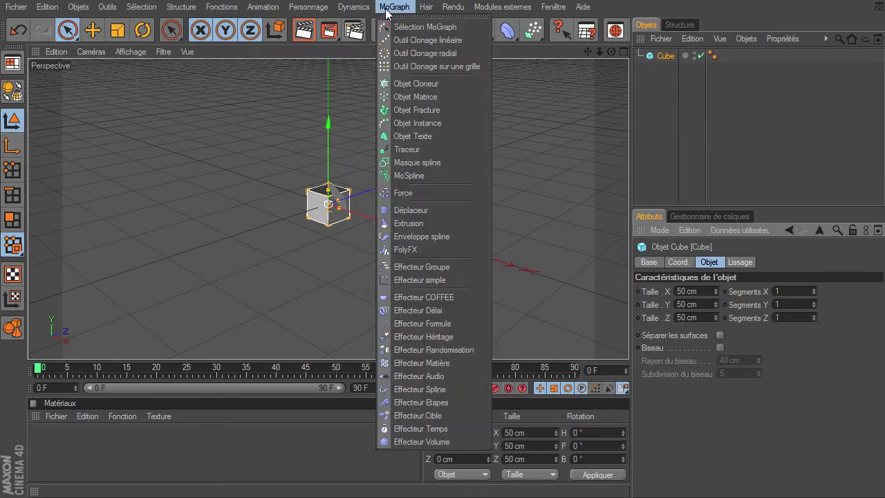
click(420, 84)
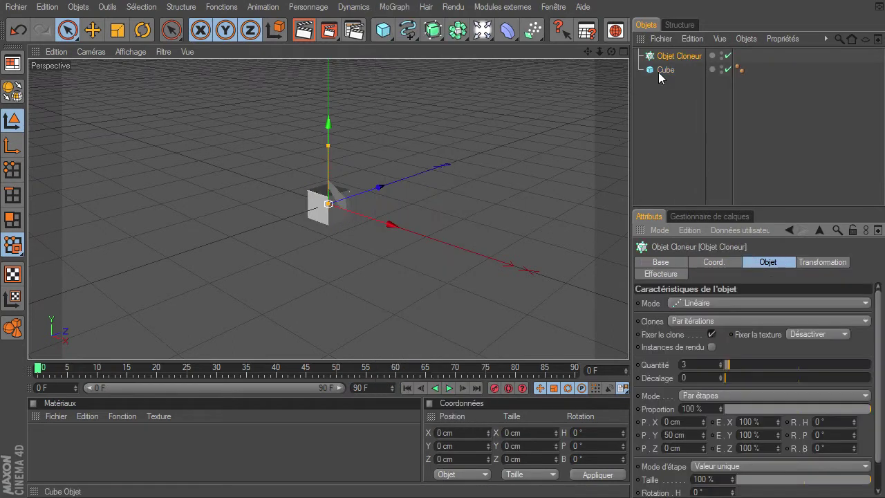
drag(658, 72, 670, 58)
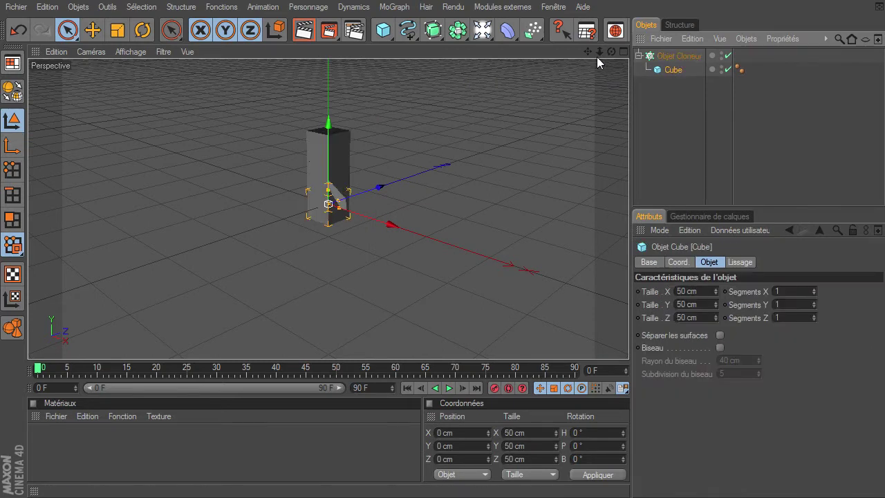
scroll(597, 56, down, 3)
- Set the cloner to Grid Array mode and raise the grid high above the ground
click(671, 57)
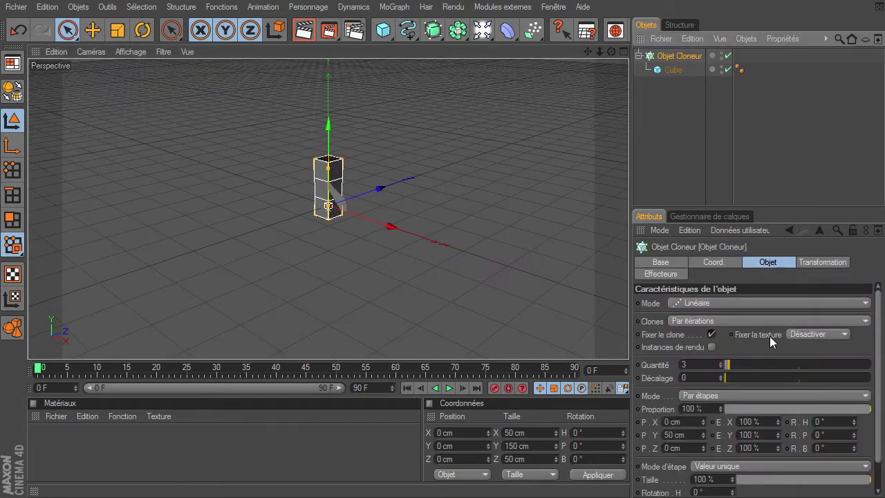
click(754, 304)
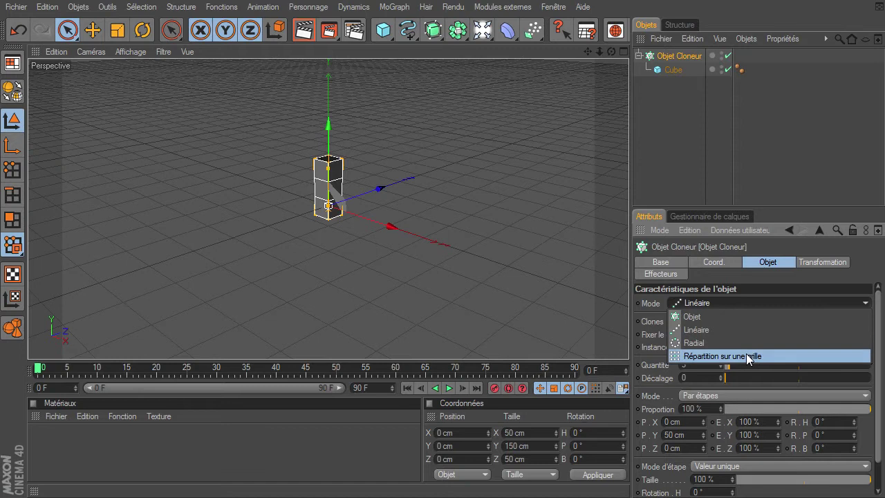
click(745, 353)
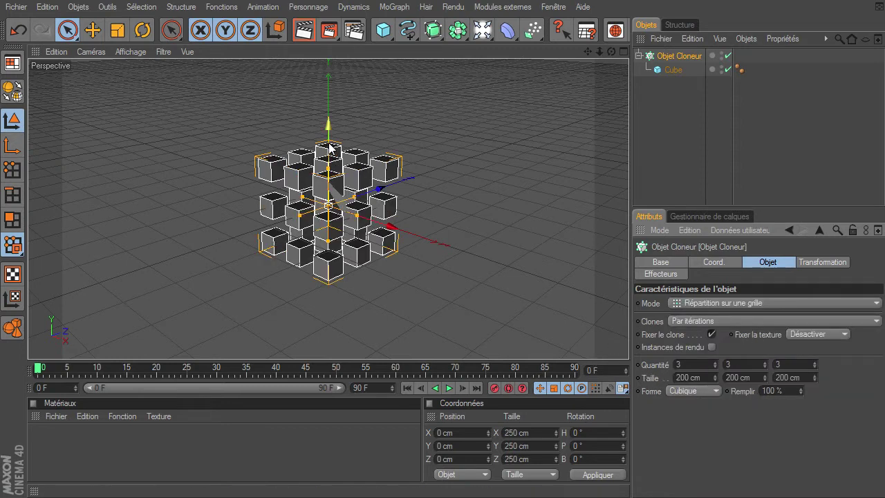
drag(330, 150, 329, 65)
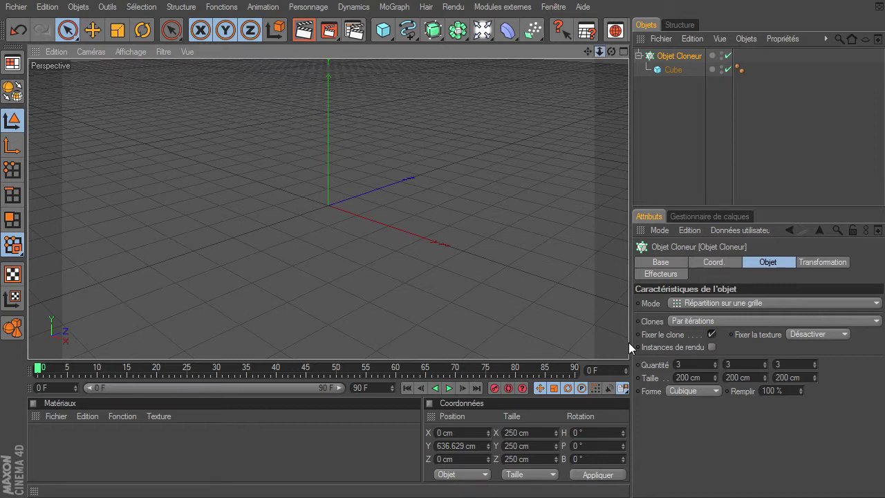
- Add a plane and enlarge it to roughly 1705 by 1694 cm with its size handles
click(383, 30)
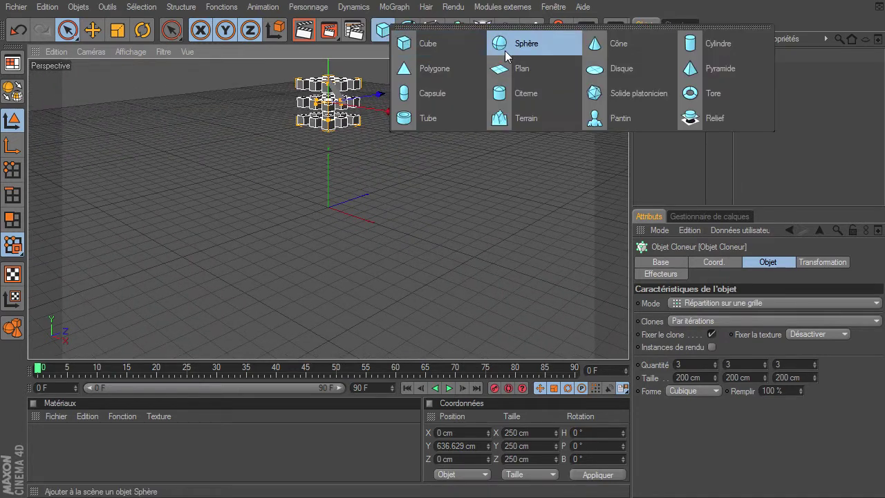
click(557, 67)
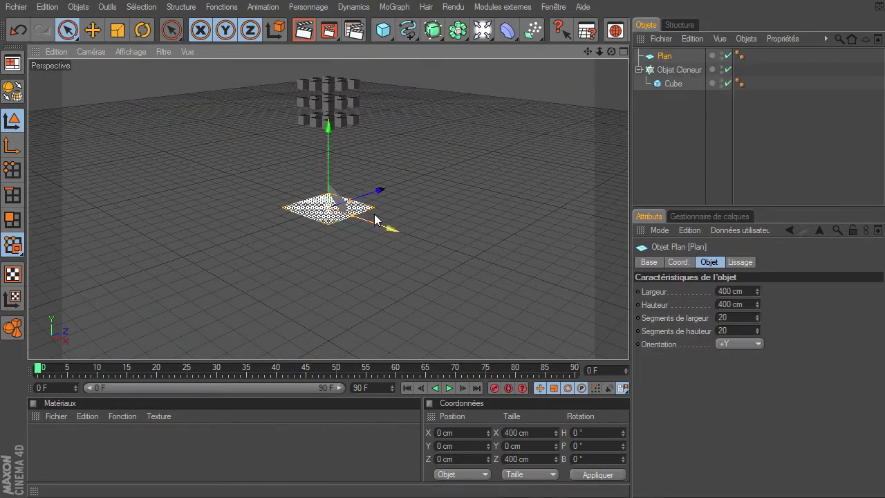
drag(356, 214, 391, 231)
drag(359, 200, 412, 179)
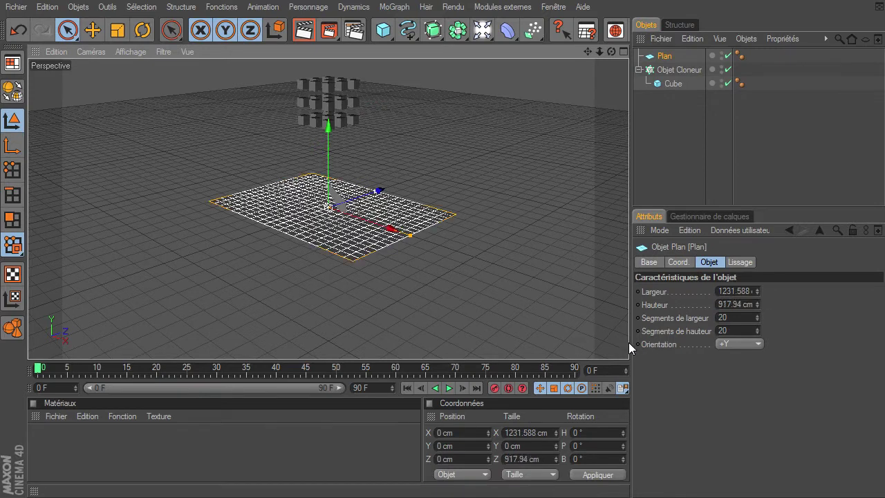
drag(410, 236, 448, 248)
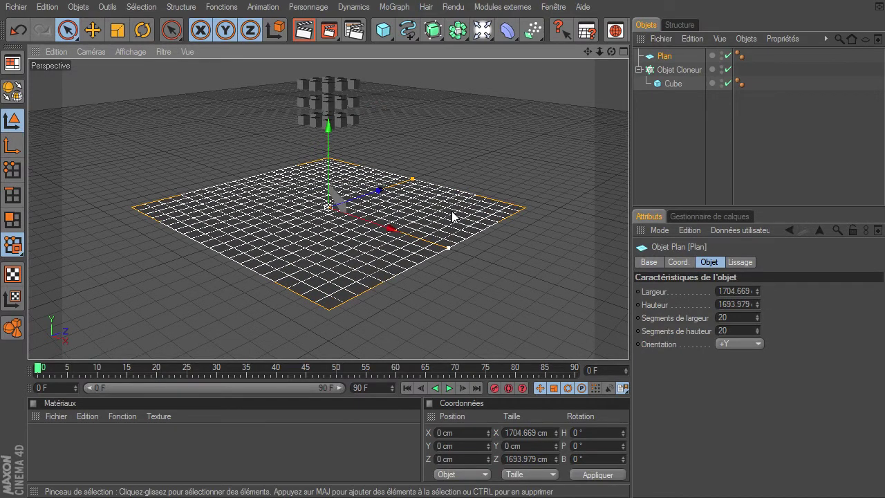
- Give the plane a dynamics tag, copy it onto the cloner, and play until the cubes settle
right_click(663, 62)
mouse_move(713, 133)
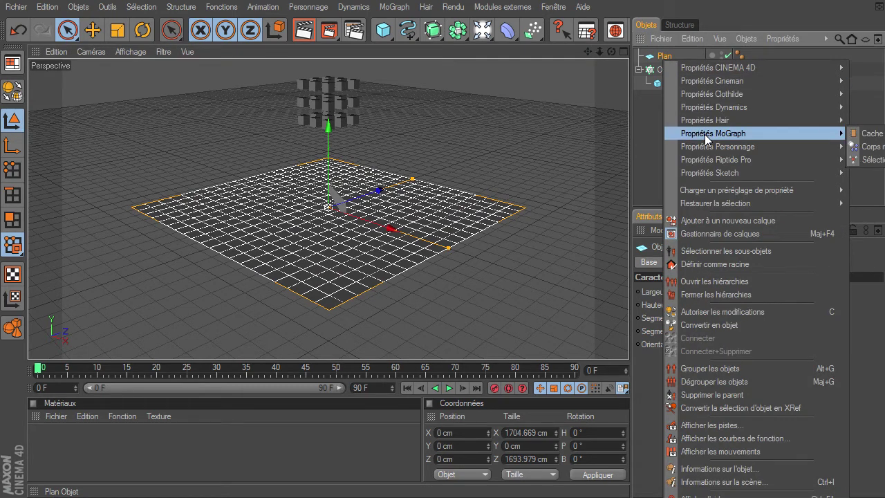
click(871, 146)
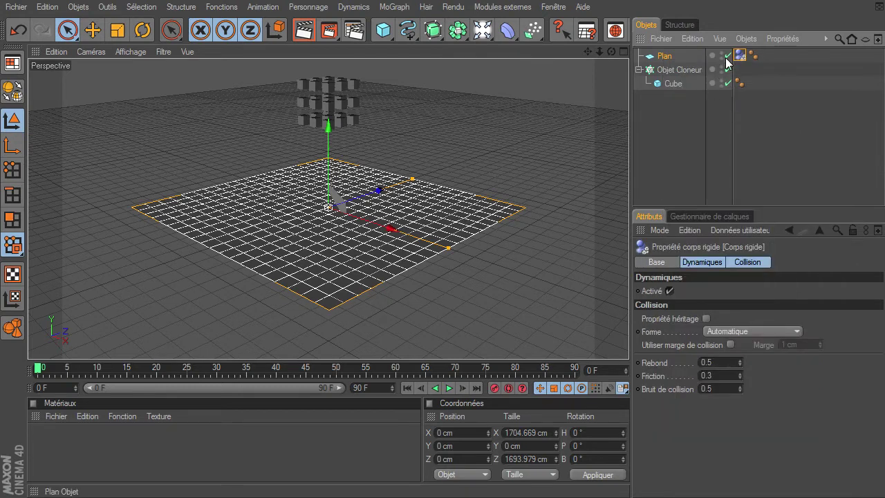
ctrl+drag(741, 57, 740, 72)
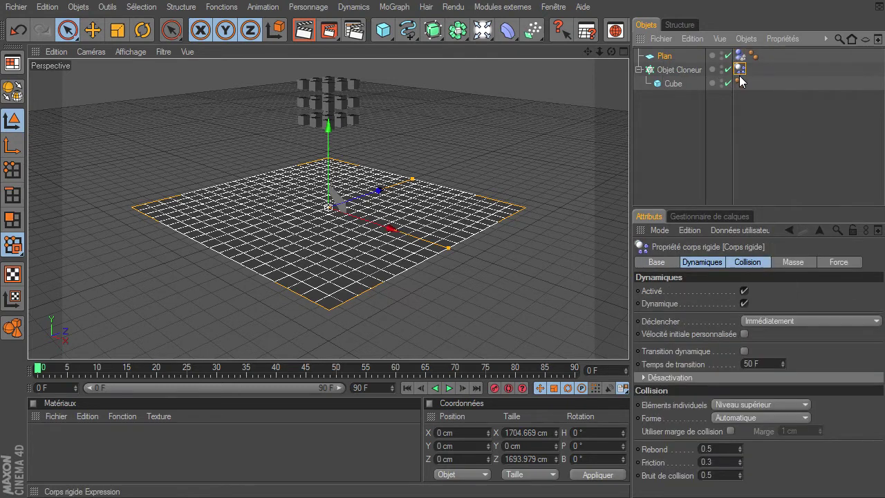
click(613, 229)
click(449, 387)
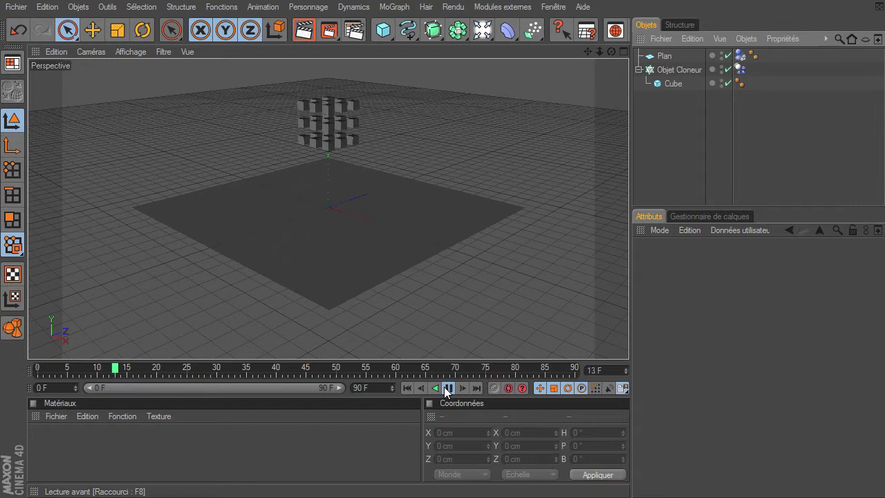
click(448, 388)
- Rewind to frame 0, create two materials, and apply one to the plane and one to the cubes
click(406, 388)
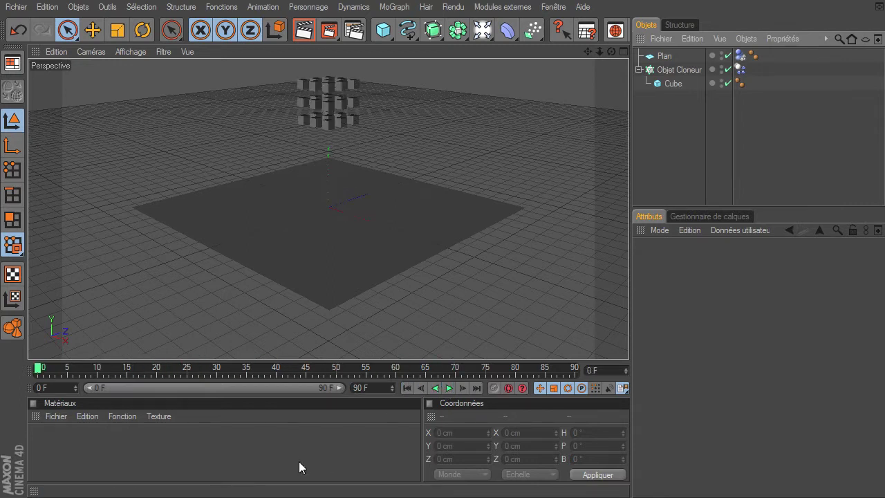
double_click(299, 459)
double_click(299, 459)
drag(43, 442, 352, 214)
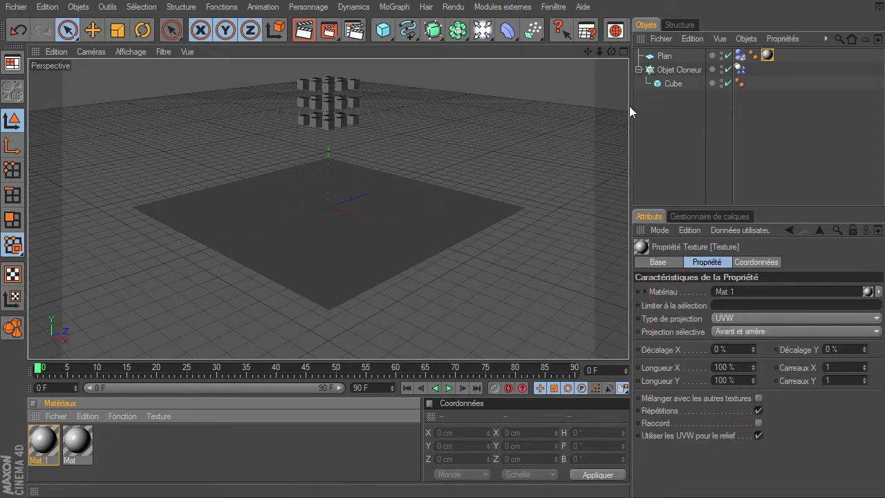
drag(77, 442, 328, 104)
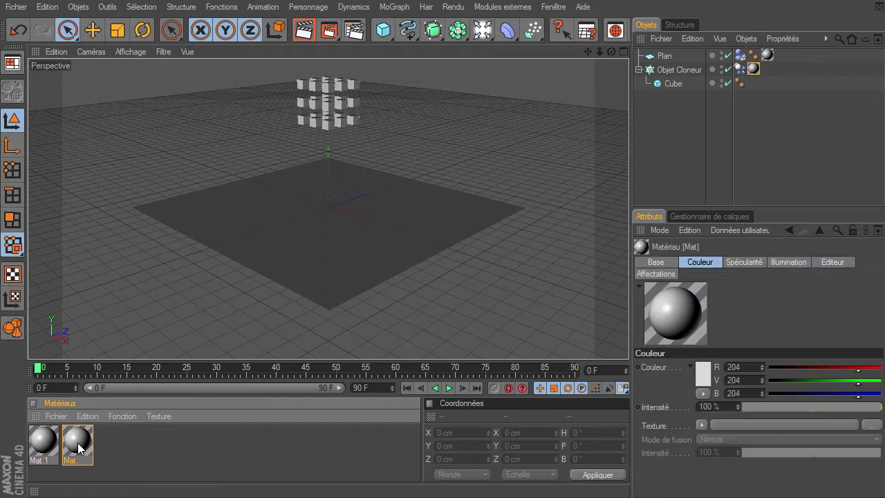
- Turn off the cubes' material specular highlight and make its colour bright orange
double_click(78, 442)
click(275, 322)
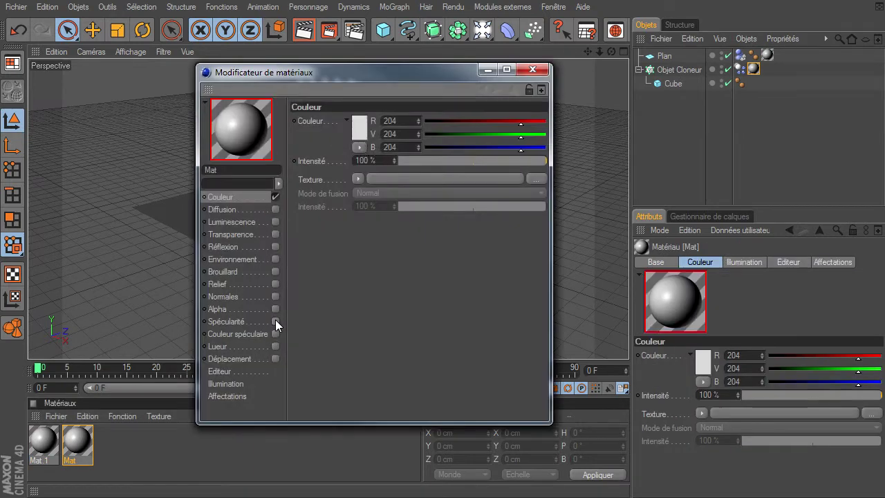
click(359, 127)
drag(321, 78, 373, 95)
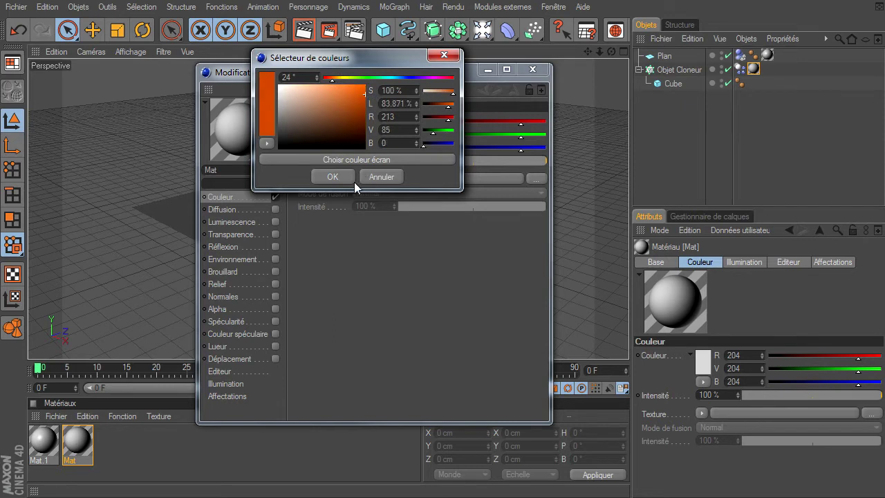
click(349, 178)
- Make Mat.1 dark grey (RGB 65/65/65) and zoom the view in on the plane
click(42, 440)
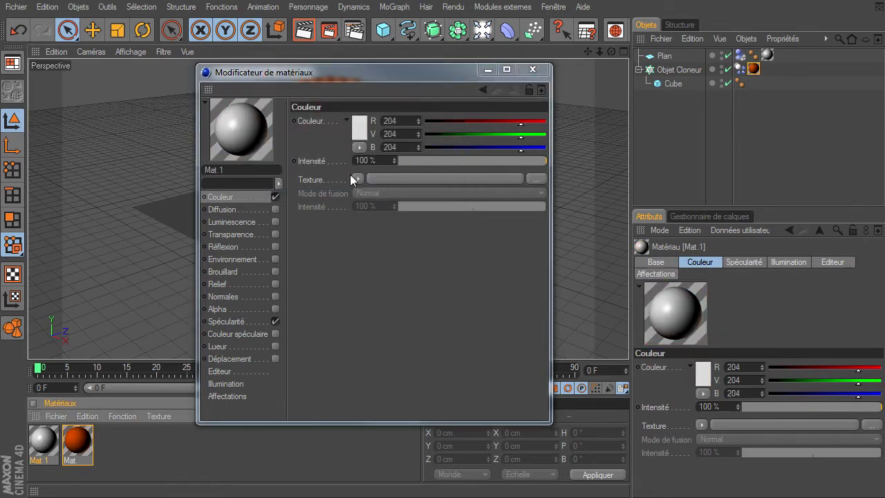
click(358, 129)
drag(301, 131, 275, 141)
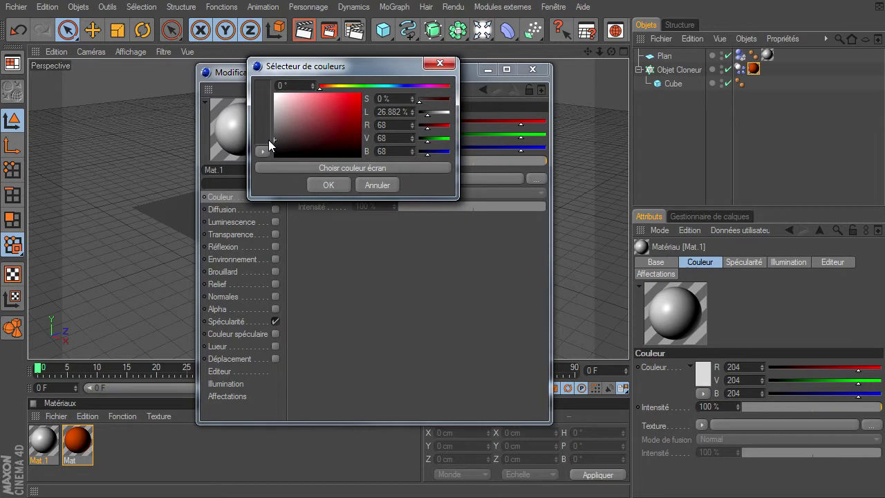
click(329, 185)
click(532, 69)
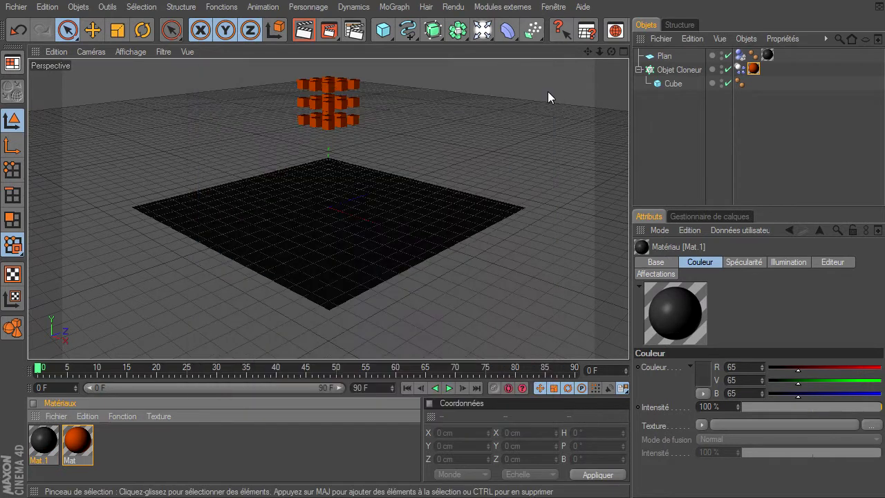
drag(600, 52, 557, 102)
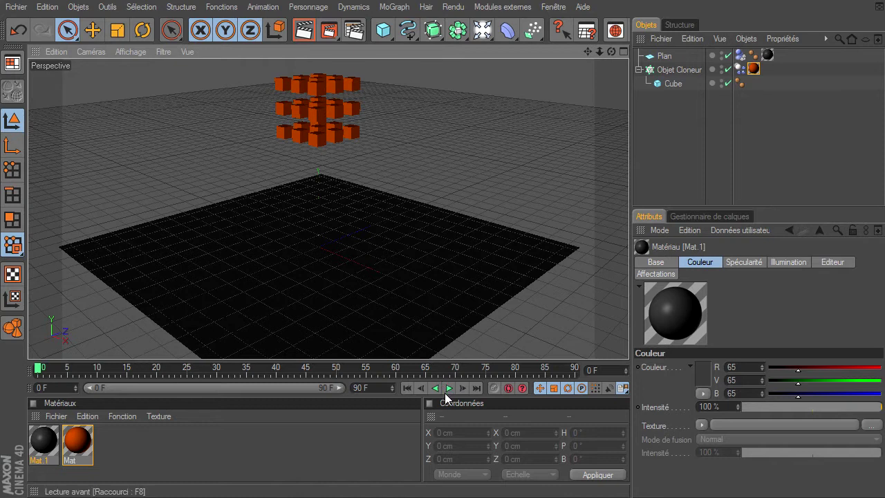
click(449, 388)
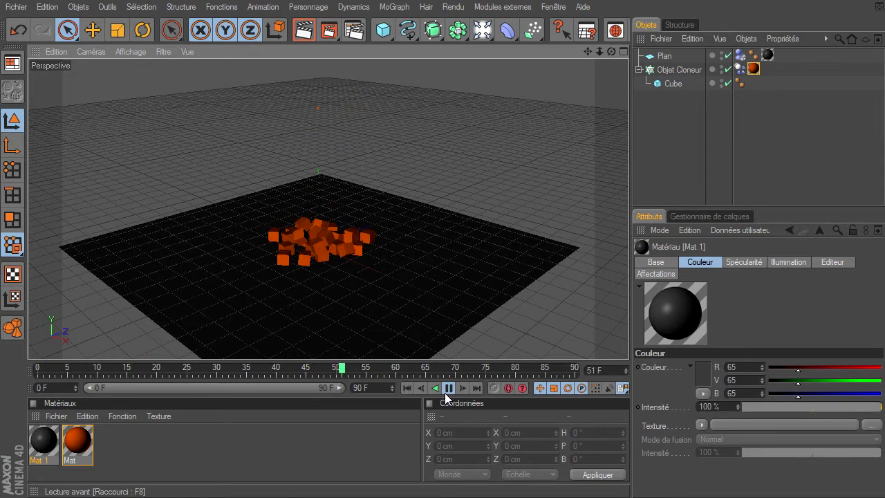
click(407, 388)
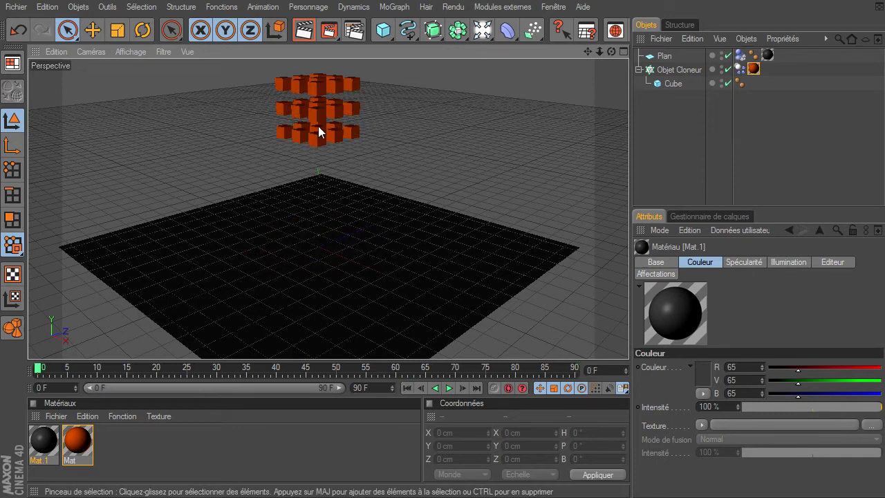
- Add a sphere and place it high above the plane's left side
drag(384, 31, 517, 40)
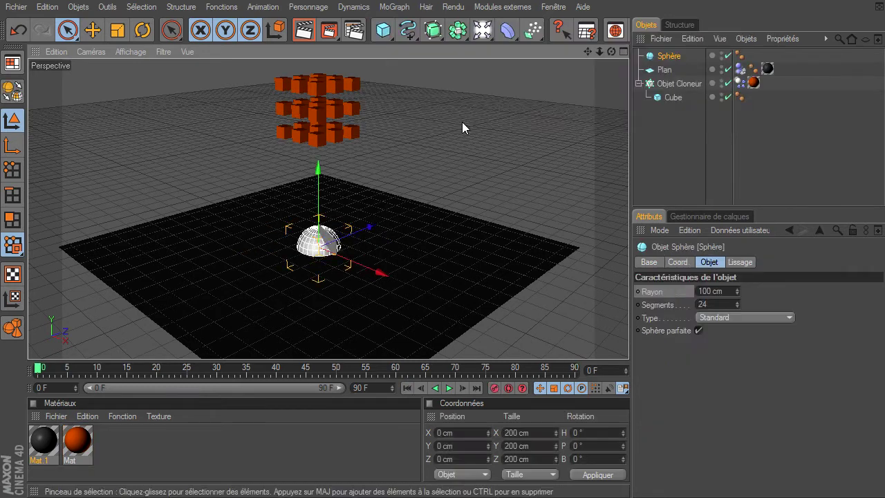
drag(321, 196, 320, 152)
mouse_move(375, 227)
mouse_down()
mouse_move(283, 183)
mouse_move(188, 177)
mouse_up()
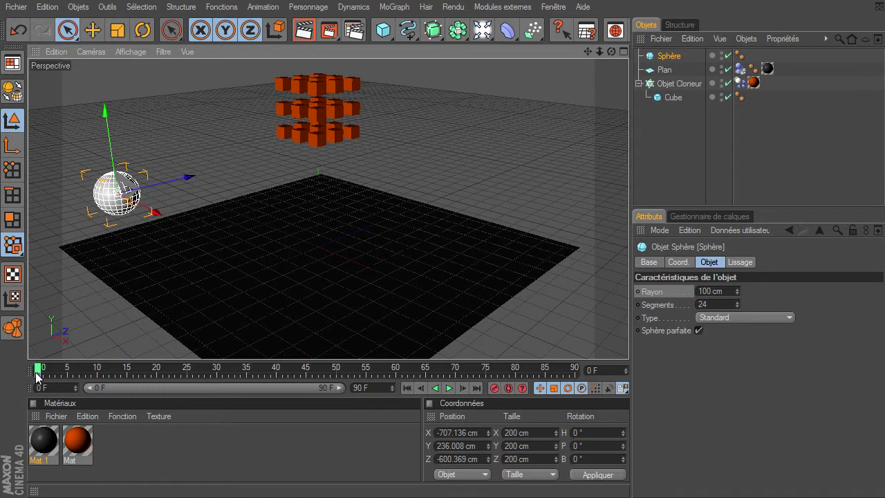
- At frame 90, move the sphere across to the right and record a position keyframe
click(477, 388)
mouse_move(161, 181)
mouse_down()
mouse_move(330, 177)
mouse_move(548, 211)
mouse_up()
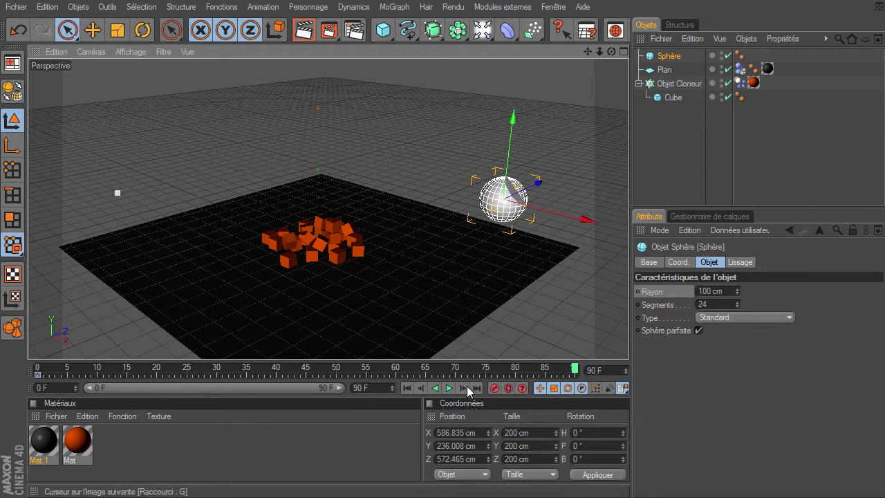
click(495, 387)
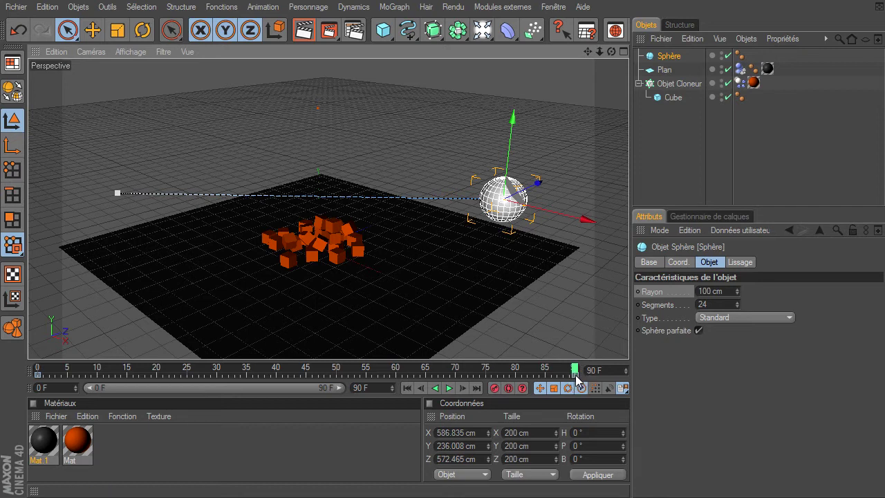
- Copy the plane's rigid-body tag onto the sphere and play the simulation once from the start
click(739, 71)
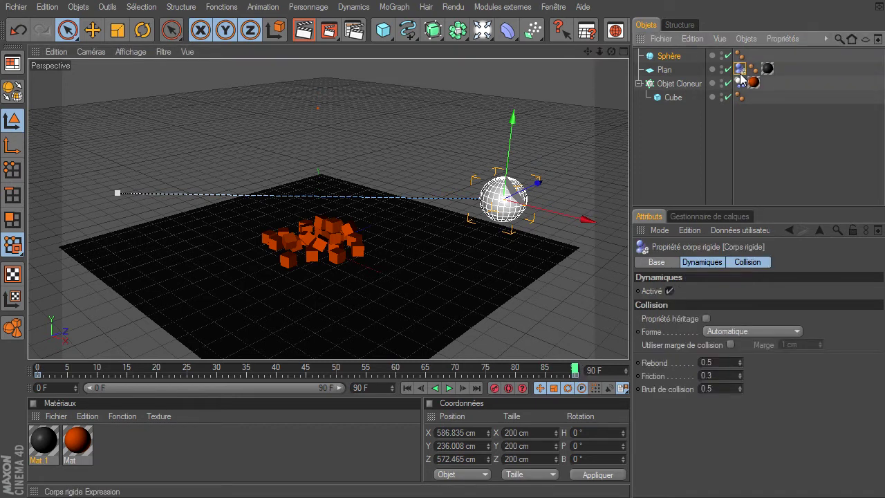
ctrl+drag(740, 70, 753, 55)
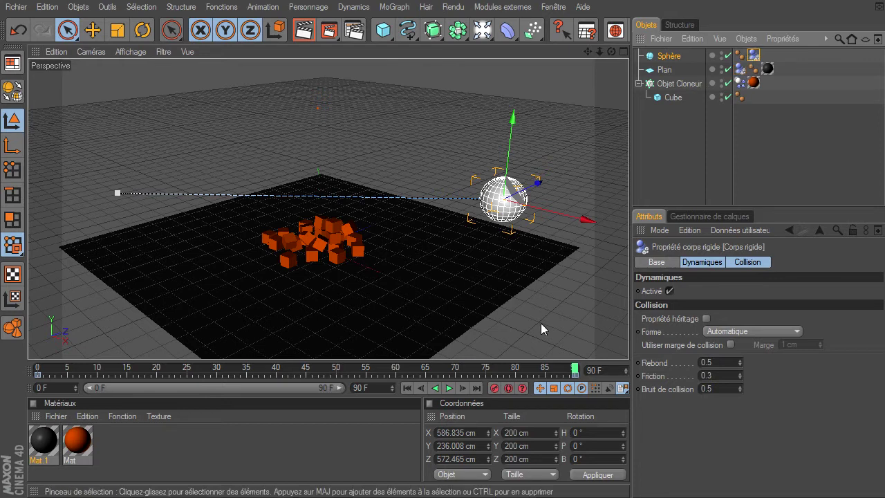
click(407, 388)
click(449, 388)
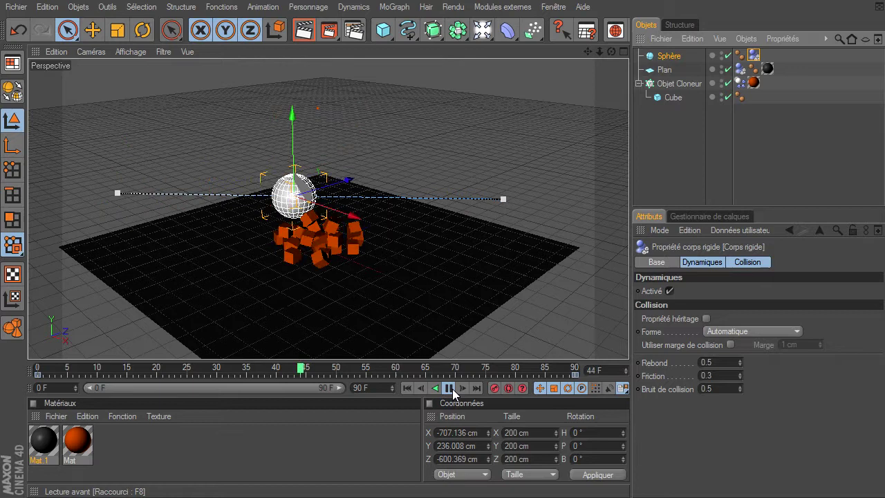
click(449, 388)
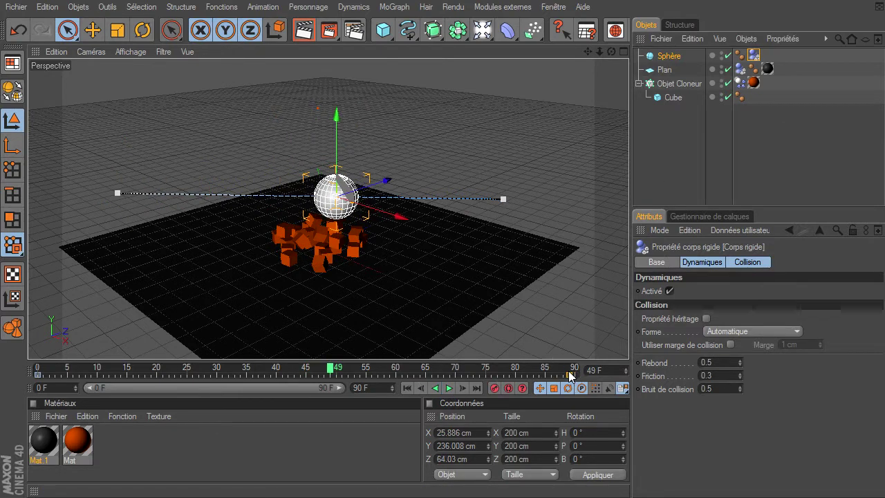
- Replay the collision twice more, then rewind to frame 0 and deselect the sphere
click(407, 387)
click(448, 388)
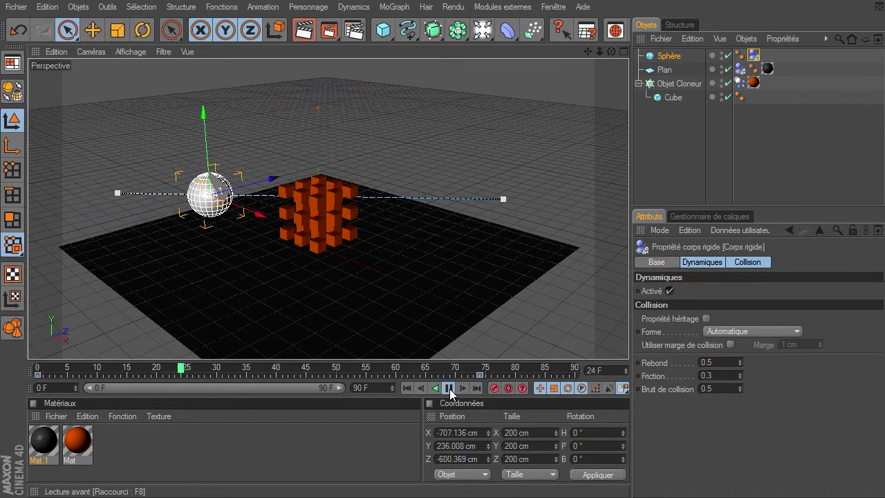
click(448, 388)
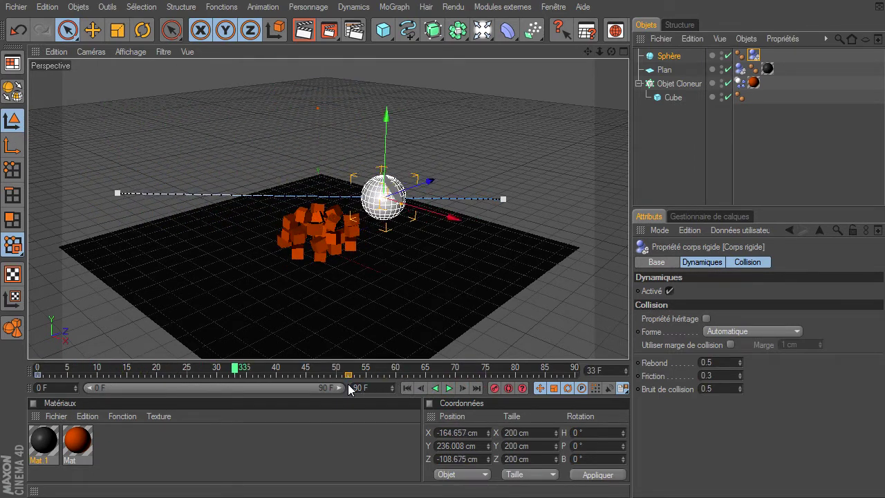
click(406, 388)
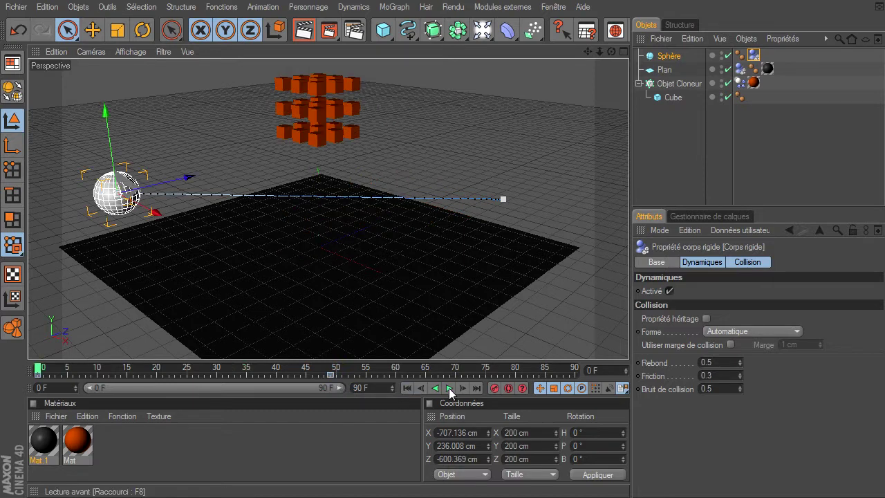
click(449, 388)
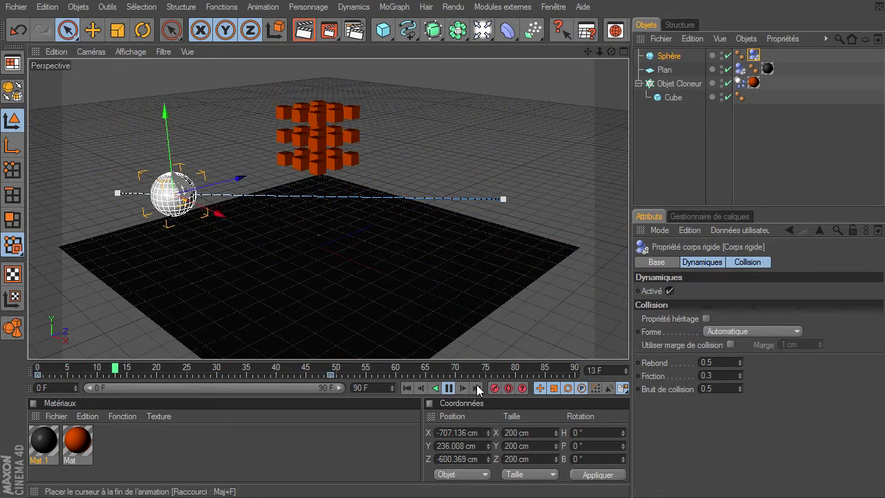
click(451, 385)
click(407, 387)
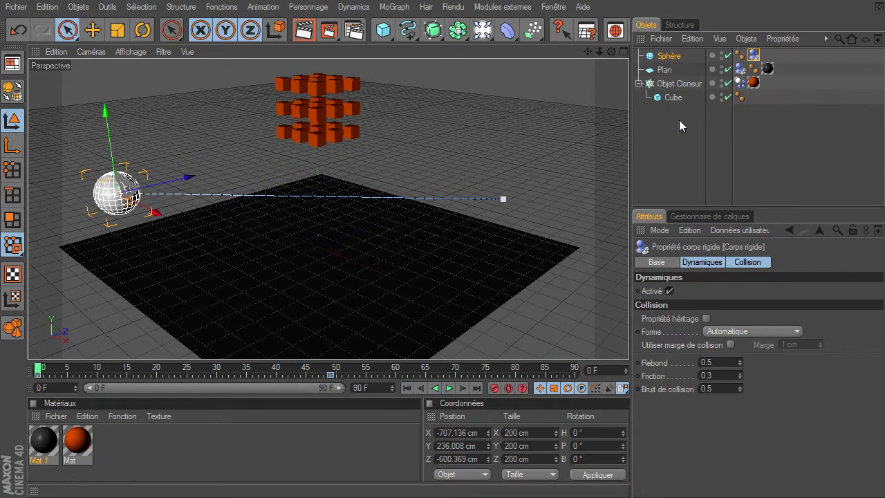
click(665, 146)
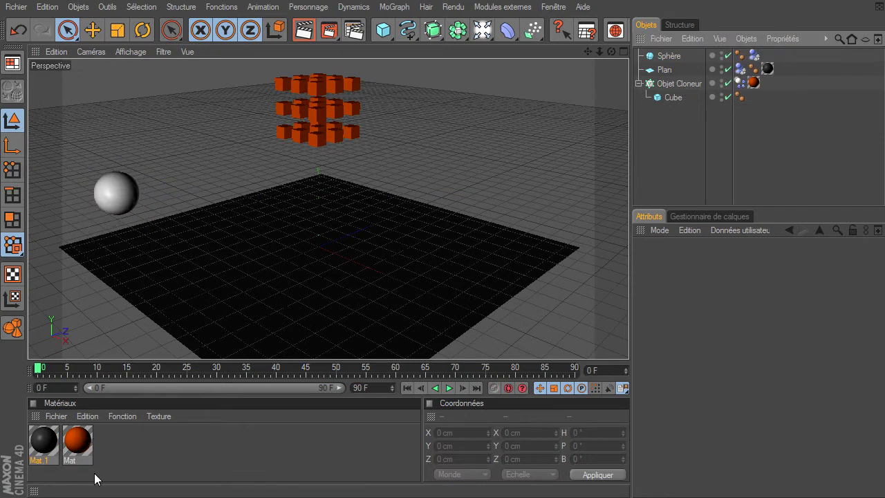
- Apply the orange Mat material to the sphere and check its keyframe at frame 49
click(95, 449)
drag(114, 191, 115, 193)
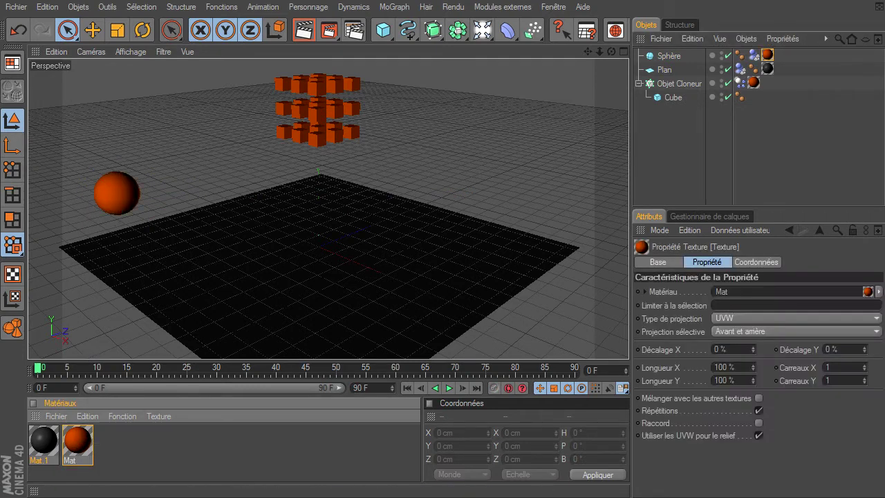
click(668, 58)
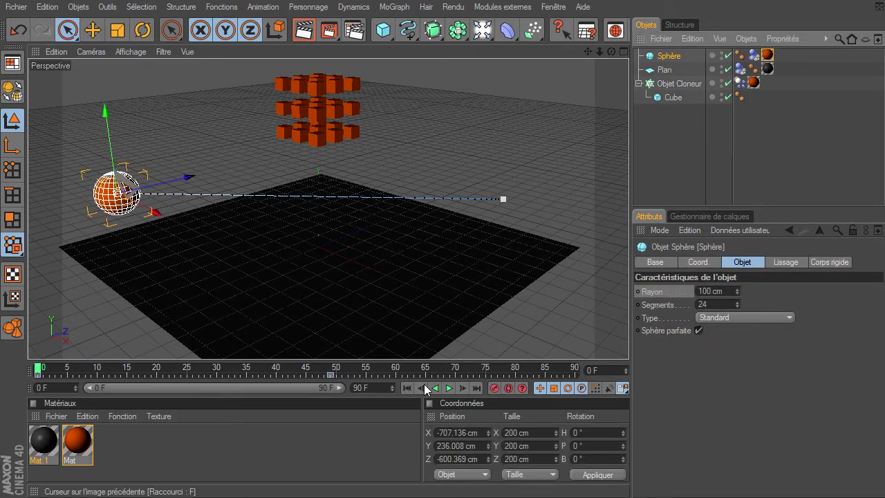
click(330, 374)
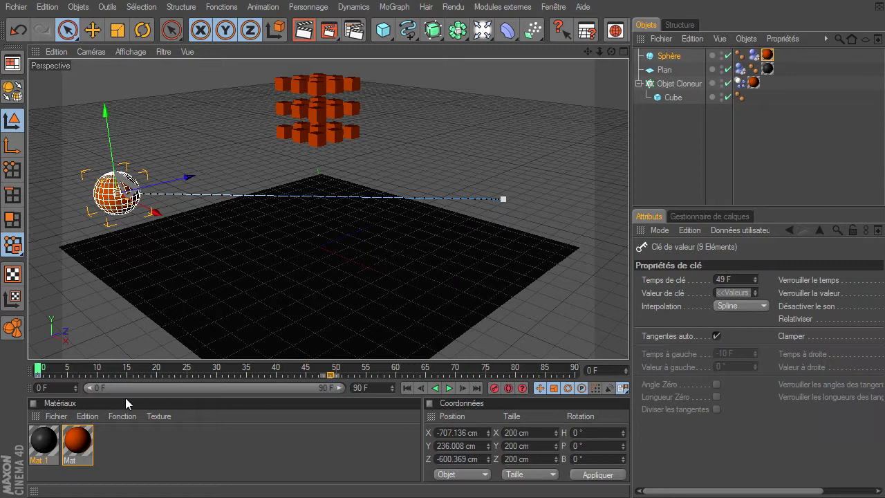
click(163, 432)
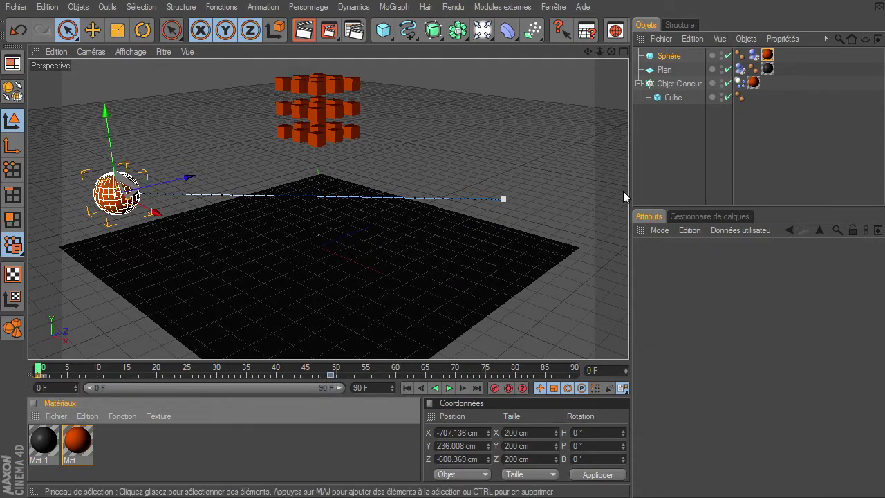
click(663, 181)
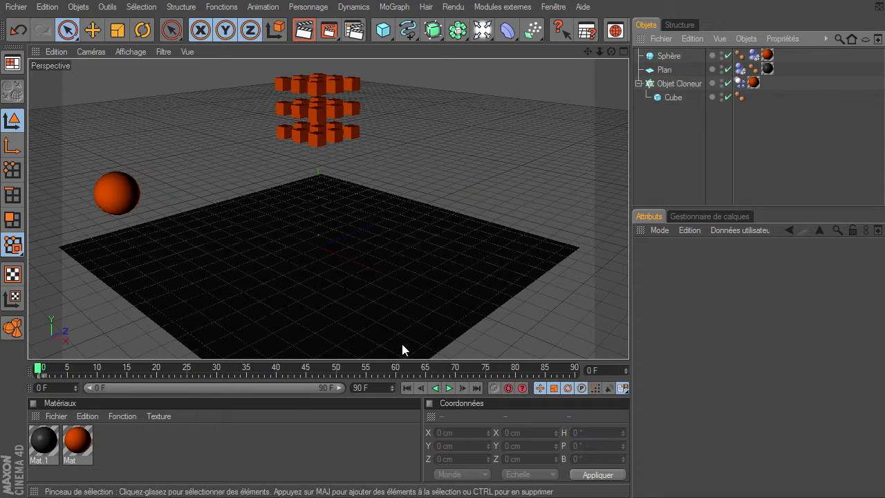
click(446, 390)
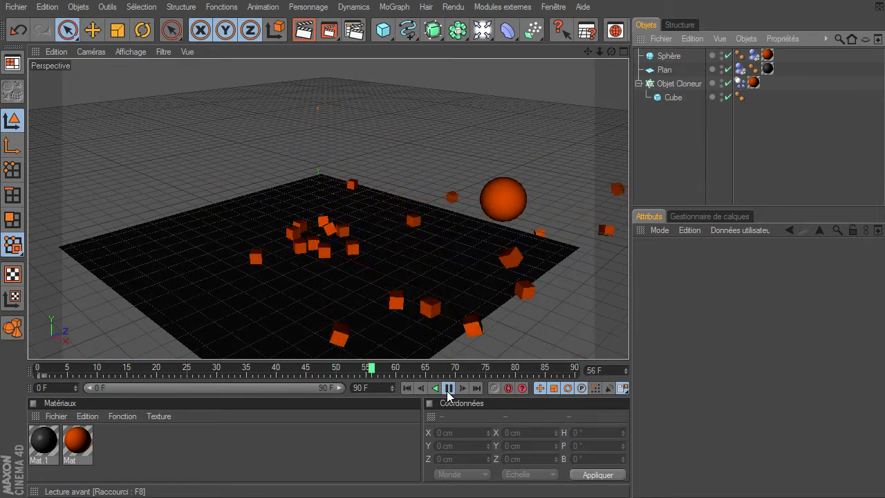
click(446, 390)
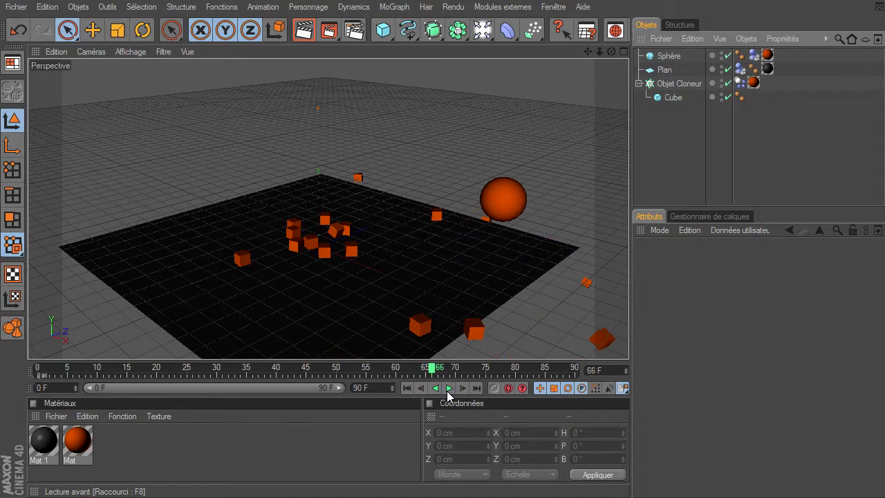
click(407, 388)
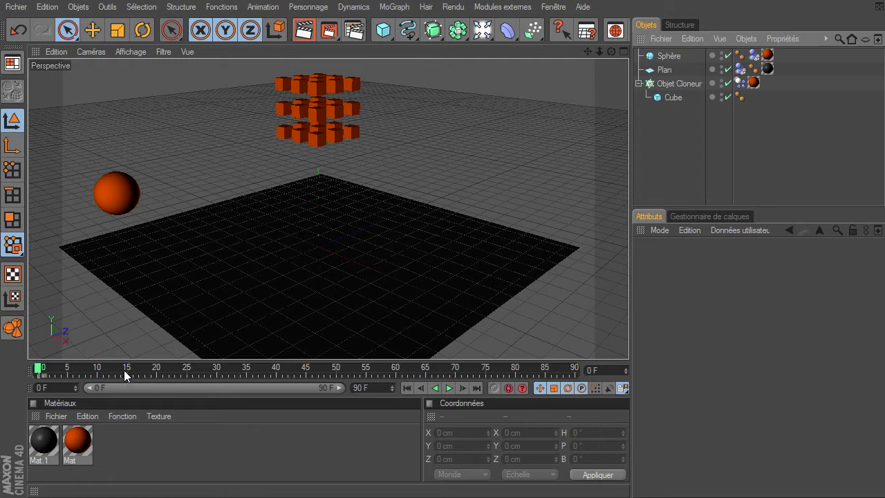
click(449, 388)
click(449, 387)
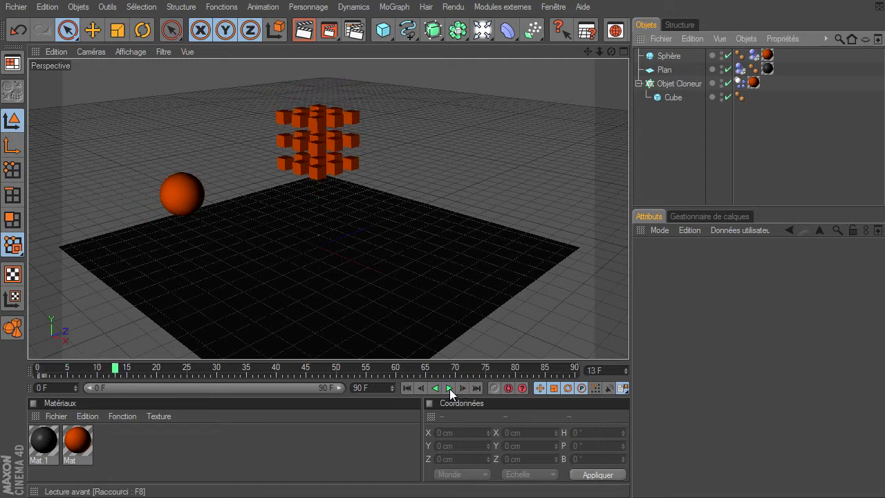
click(127, 371)
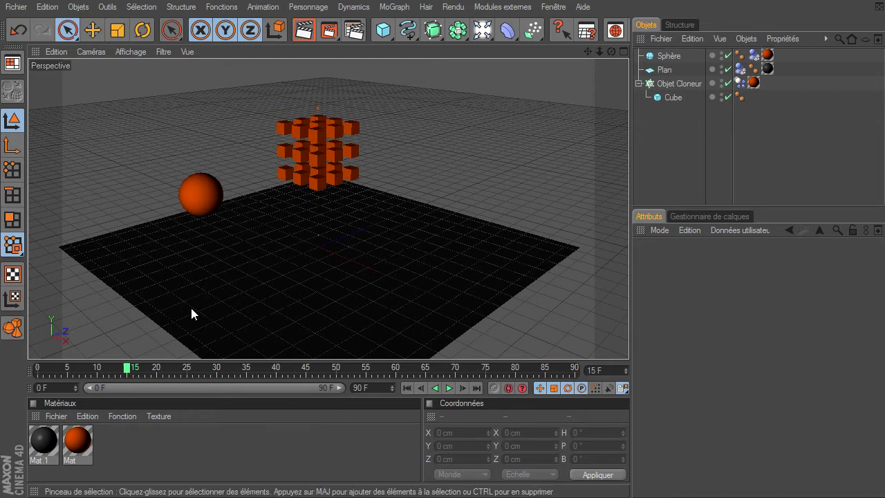
- In MoDynamics project settings, keyframe Time Scale at 1 on frame 15 and 0 on frame 16
key(ctrl+d)
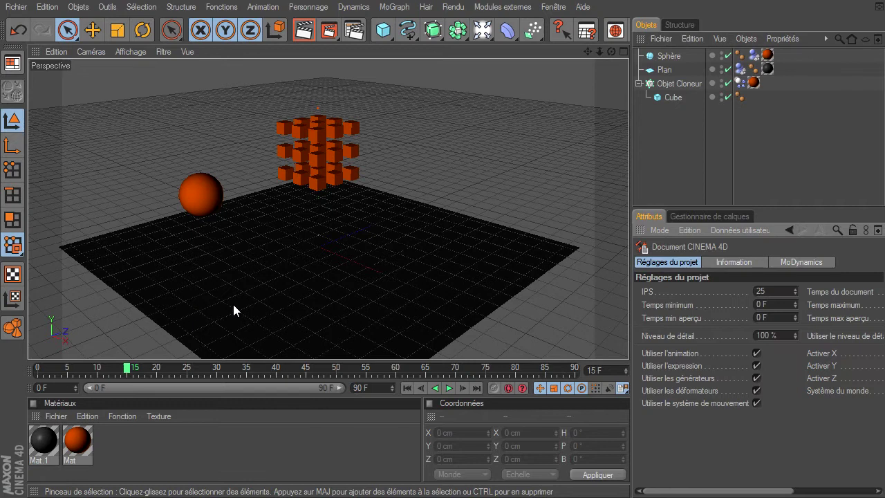
click(815, 263)
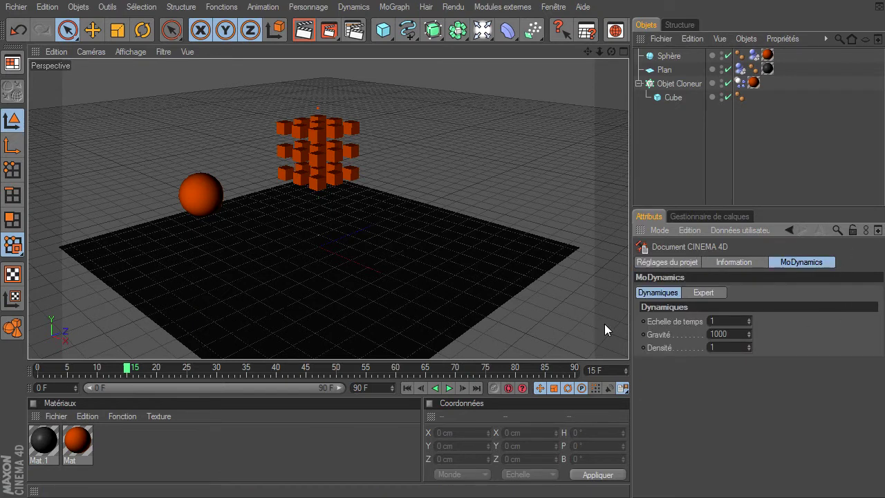
ctrl+click(643, 321)
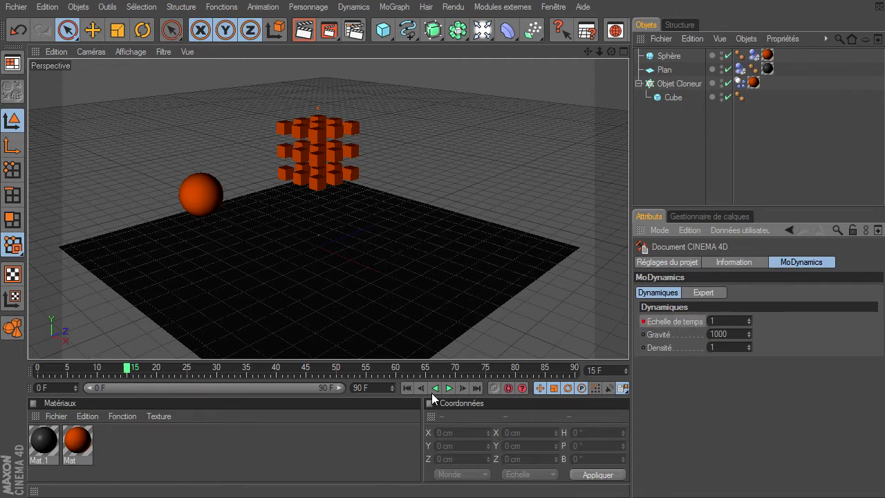
click(462, 387)
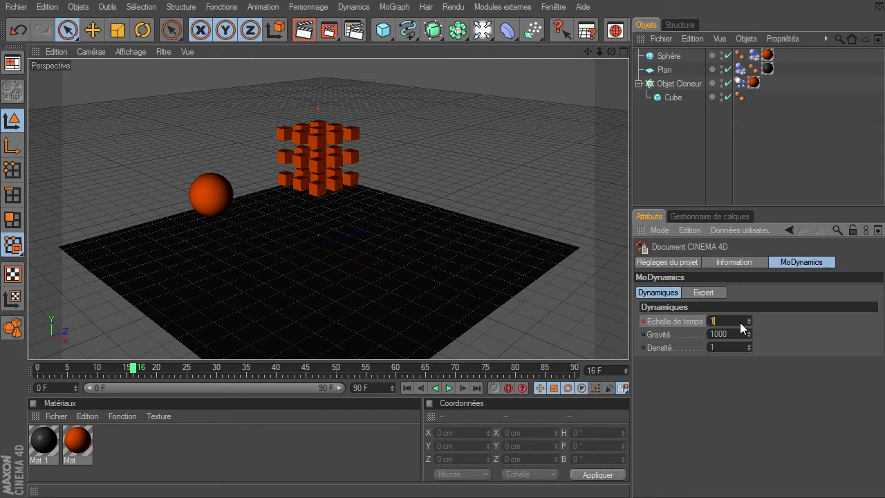
text(0)
ctrl+click(642, 321)
- Keyframe Time Scale at 0 on frame 40 and 1 on frame 41, then rewind to the start
drag(264, 369, 275, 370)
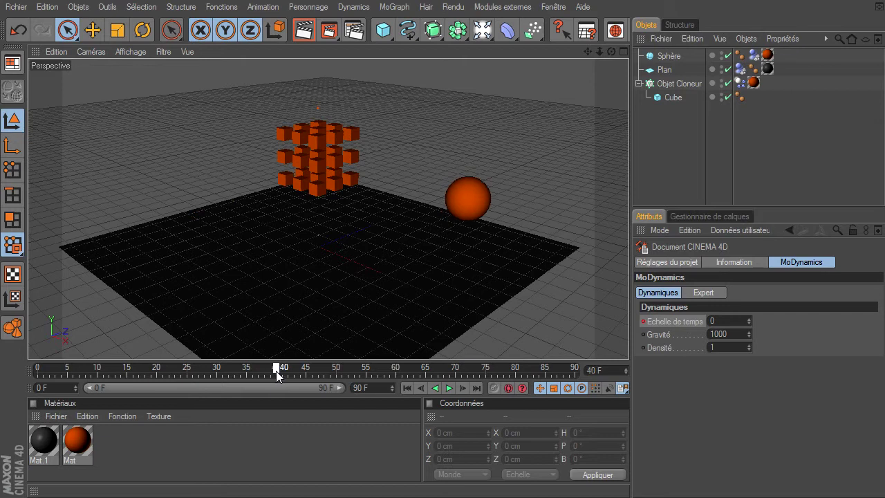
ctrl+click(643, 321)
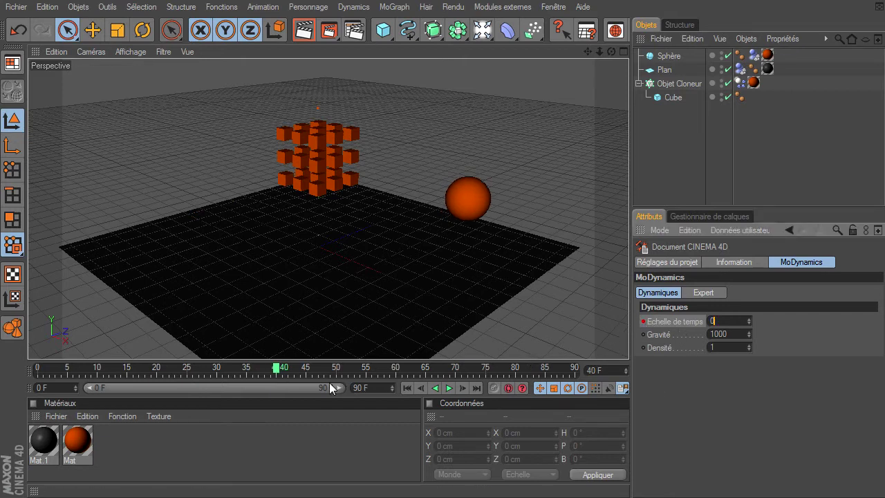
click(464, 387)
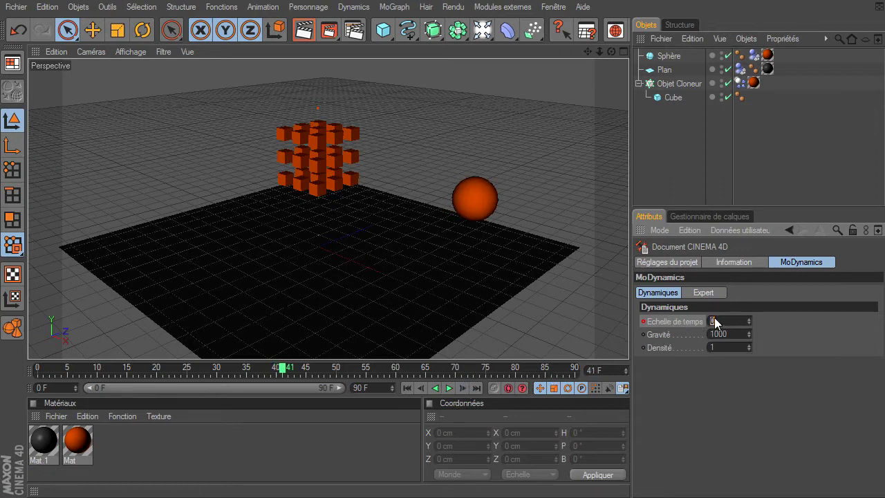
text(1)
ctrl+click(642, 321)
click(407, 388)
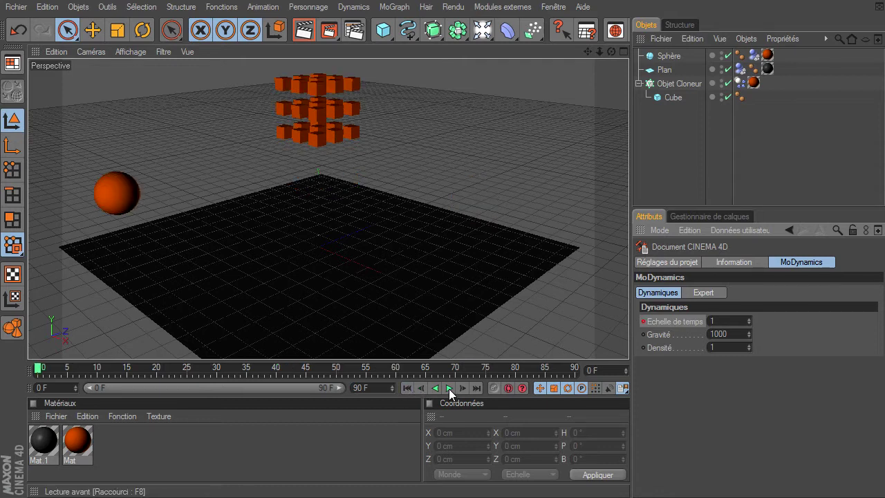
- Play the animation as the sphere scatters the cubes and pause at frame 19
click(449, 388)
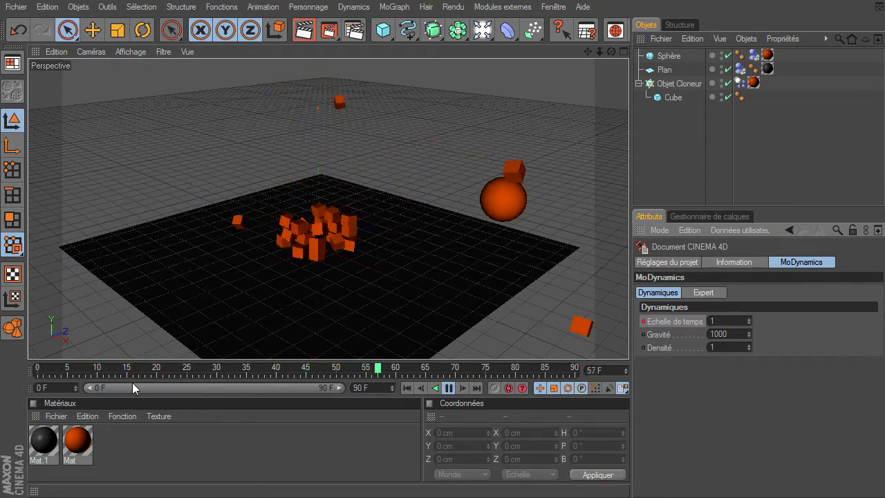
click(448, 388)
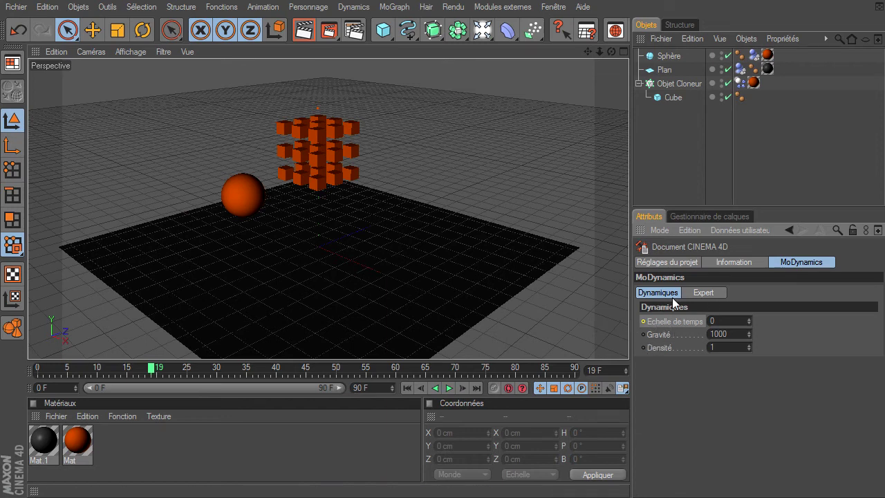
- Select Sphère, Plan, Objet Cloneur and Cube in turn in the Object Manager
click(667, 57)
click(665, 70)
click(672, 84)
click(669, 98)
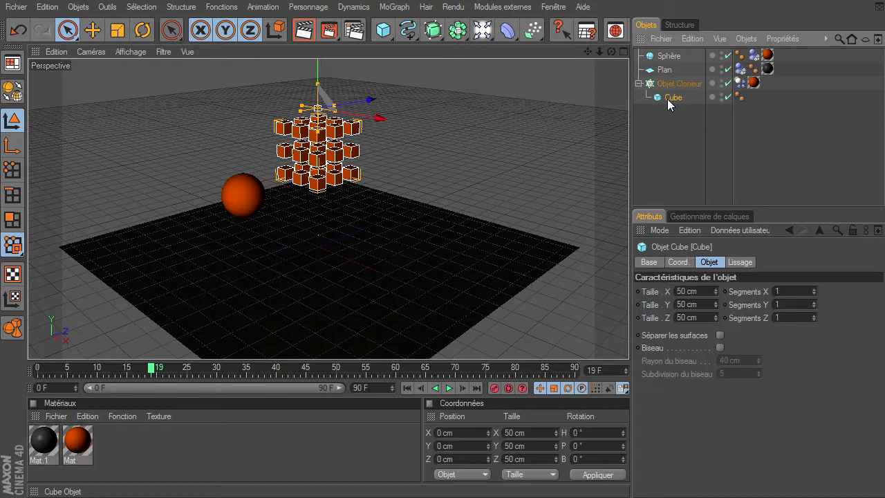
click(666, 58)
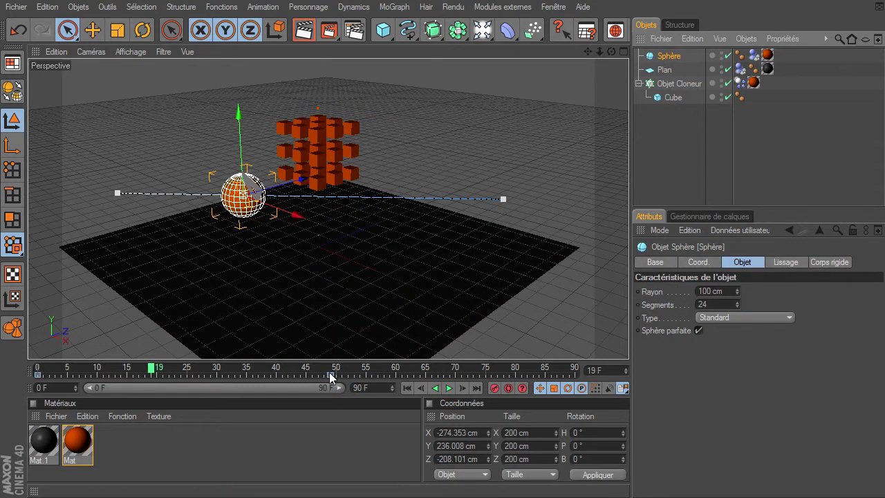
- Review the plane, cloner and cube settings, then deselect everything and rewind to frame 0
click(664, 70)
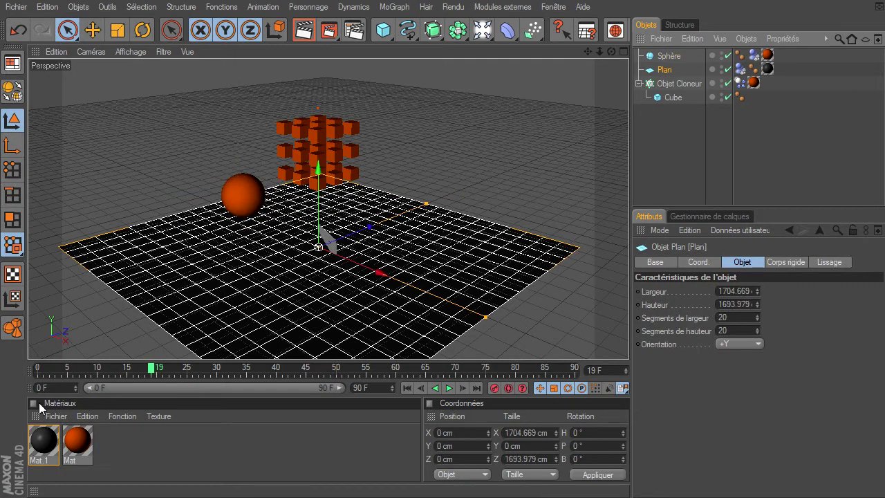
click(680, 86)
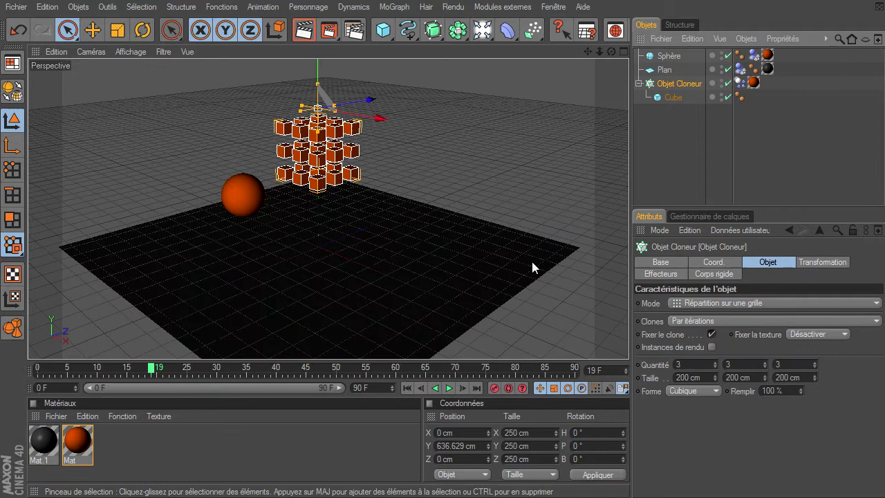
click(669, 97)
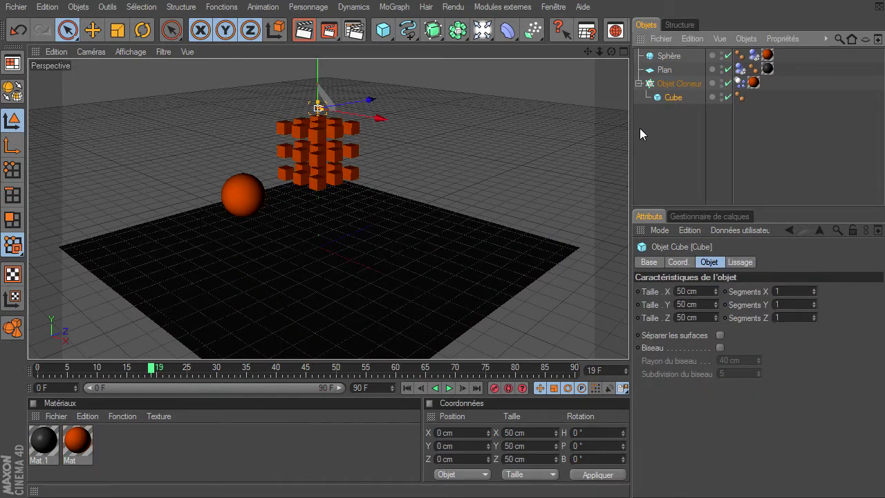
click(670, 142)
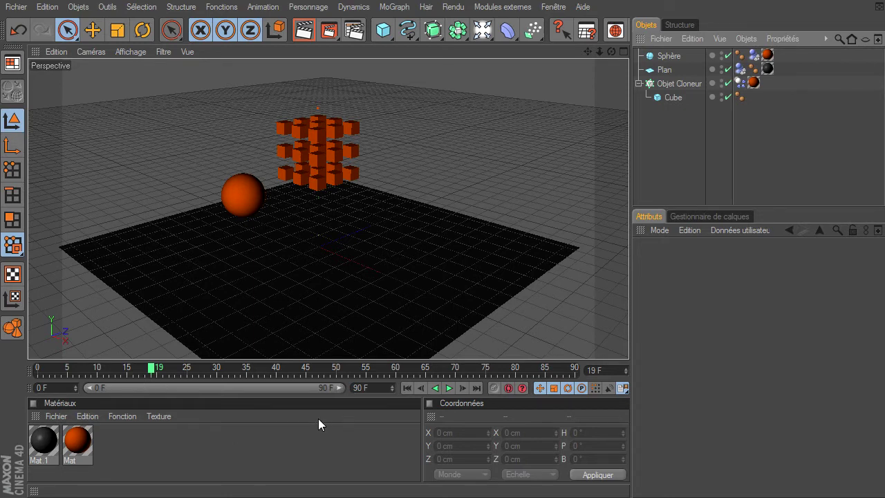
click(408, 387)
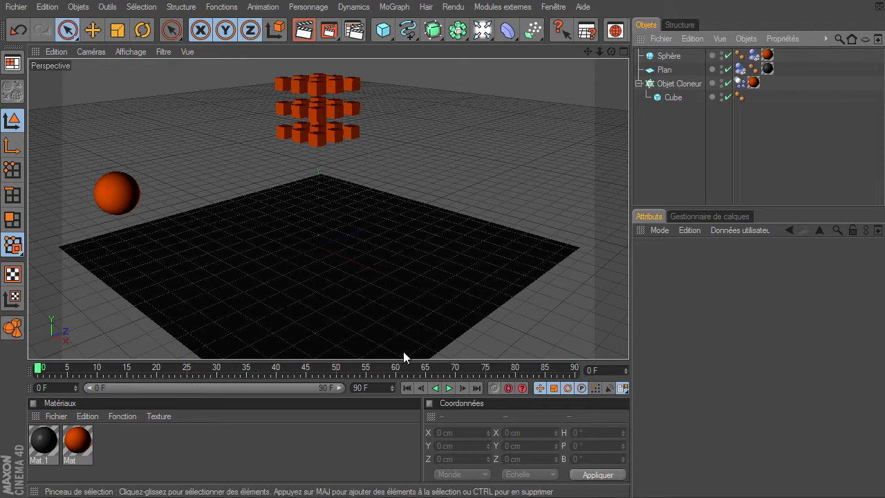
- Open Fenêtre > Ligne temporelle and enlarge the floating window to nearly fill the screen
click(565, 12)
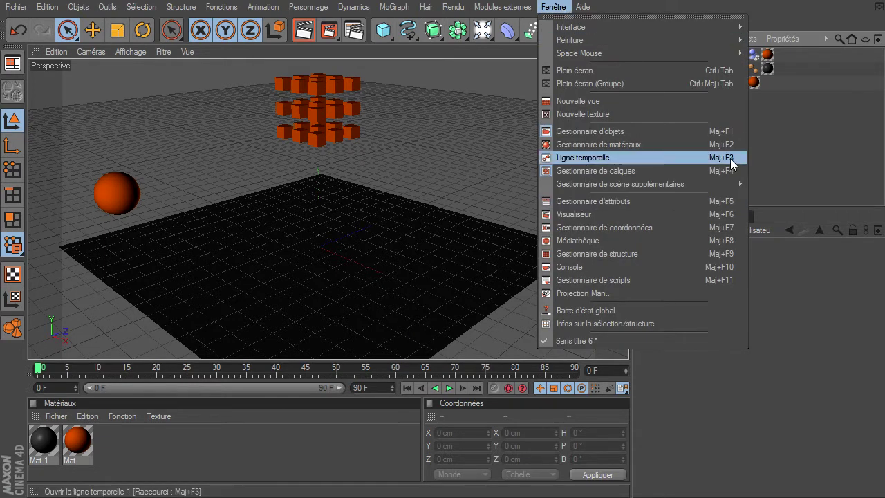
click(602, 158)
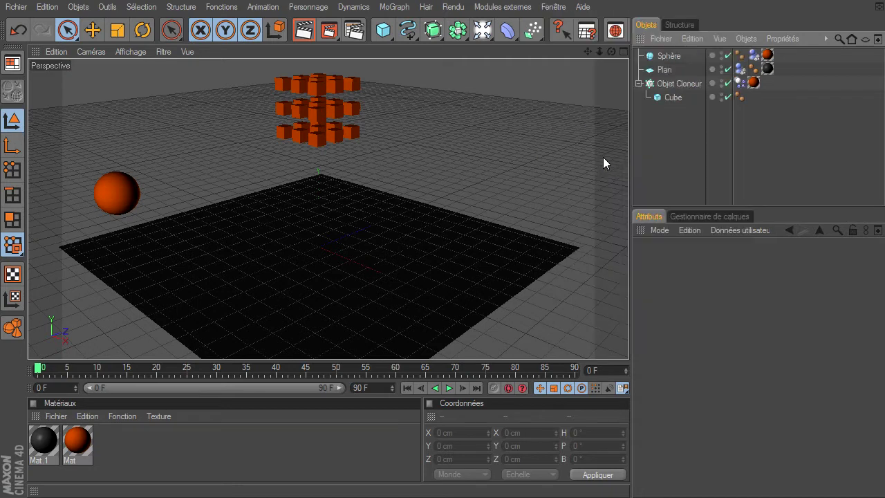
drag(197, 92, 137, 13)
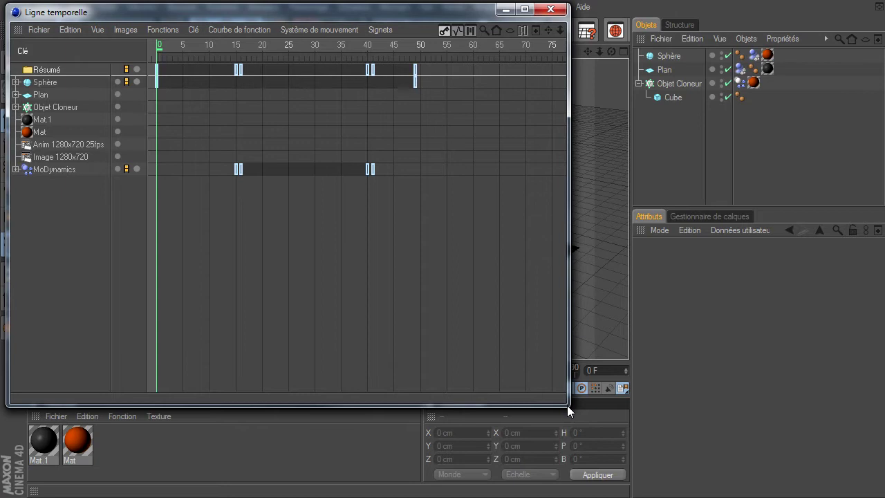
drag(566, 405, 861, 484)
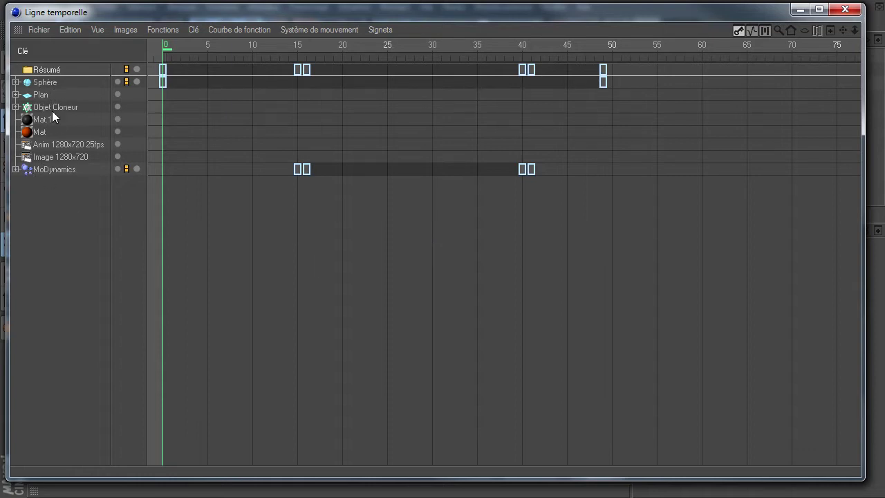
- Shrink the timeline over the lower screen and expand Objet Cloneur to list its tag, texture and Cube
double_click(185, 19)
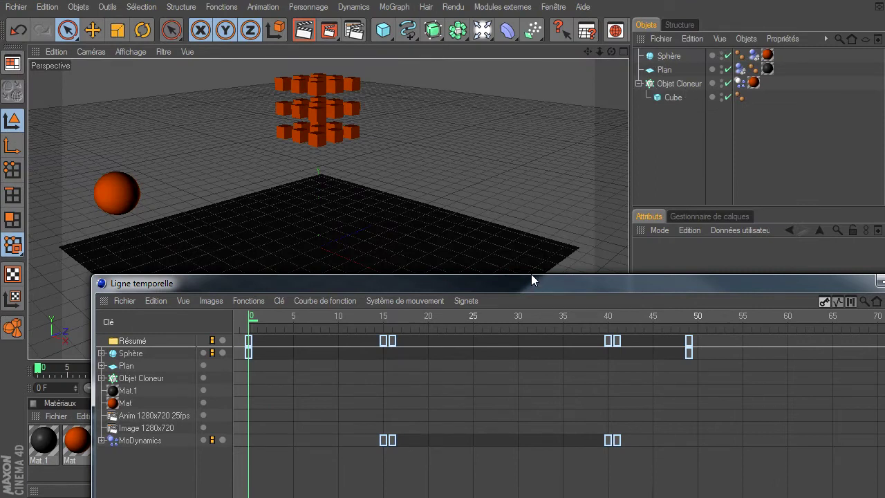
drag(531, 278, 537, 188)
click(139, 264)
click(132, 275)
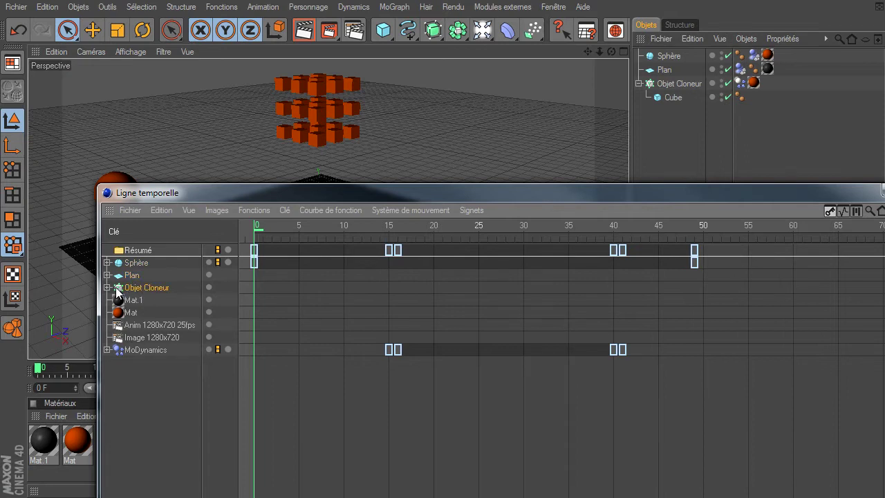
click(107, 287)
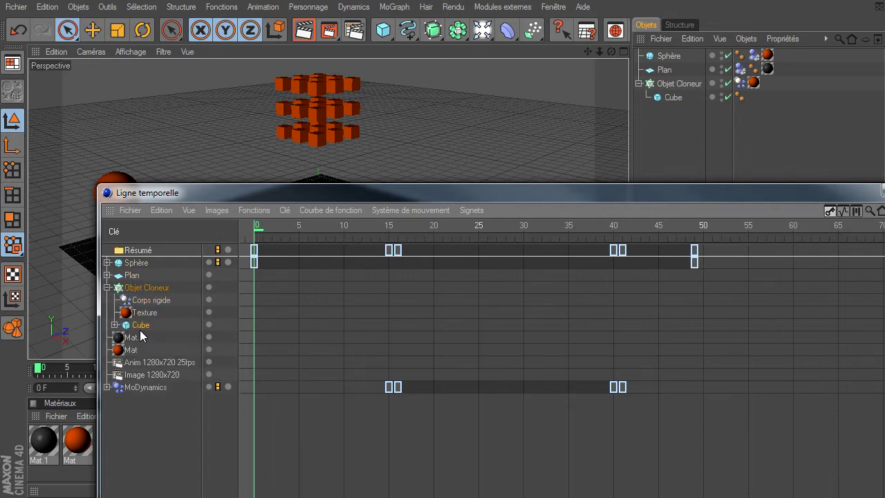
click(164, 310)
click(134, 389)
click(150, 420)
drag(680, 190, 650, 144)
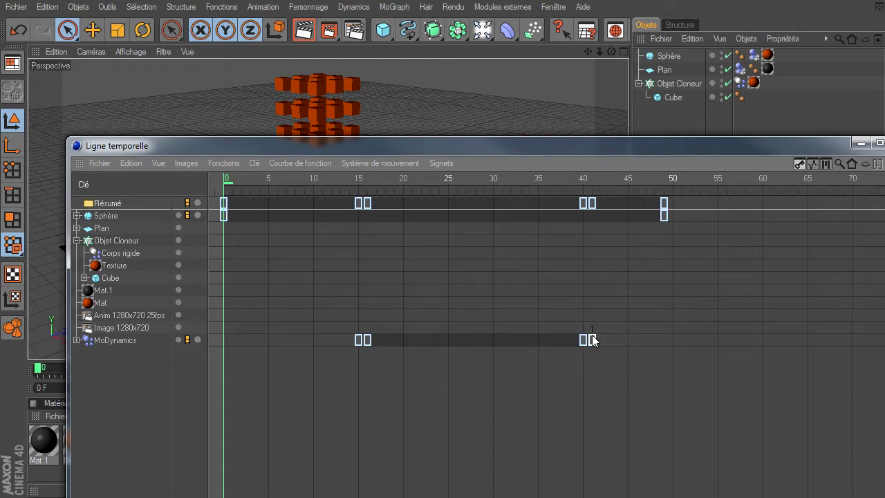
- Expand MoDynamics to show the Echelle de temps curve and inspect its keys at frames 15 and 16
click(77, 340)
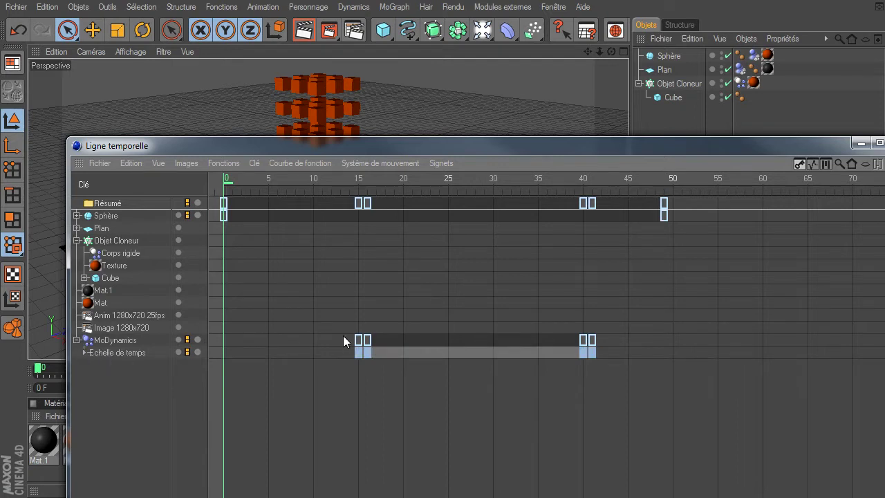
click(84, 353)
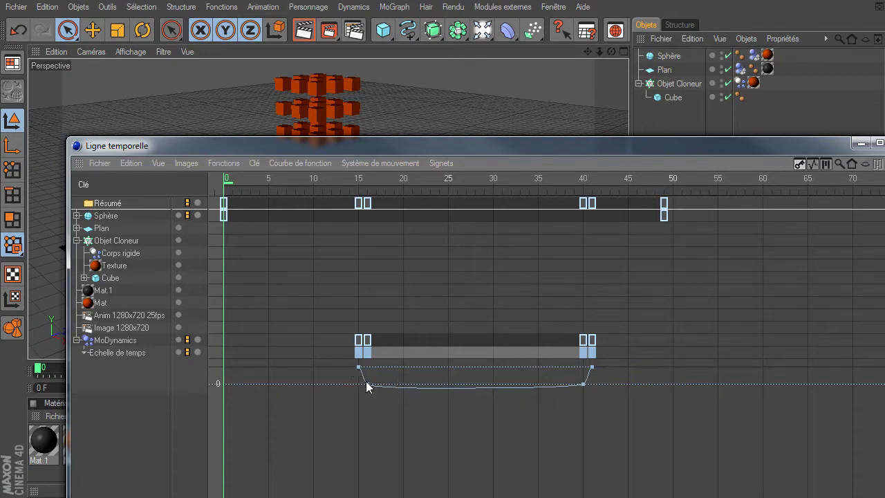
click(360, 353)
mouse_move(367, 344)
mouse_down()
mouse_move(396, 342)
mouse_move(322, 344)
mouse_move(361, 346)
mouse_up()
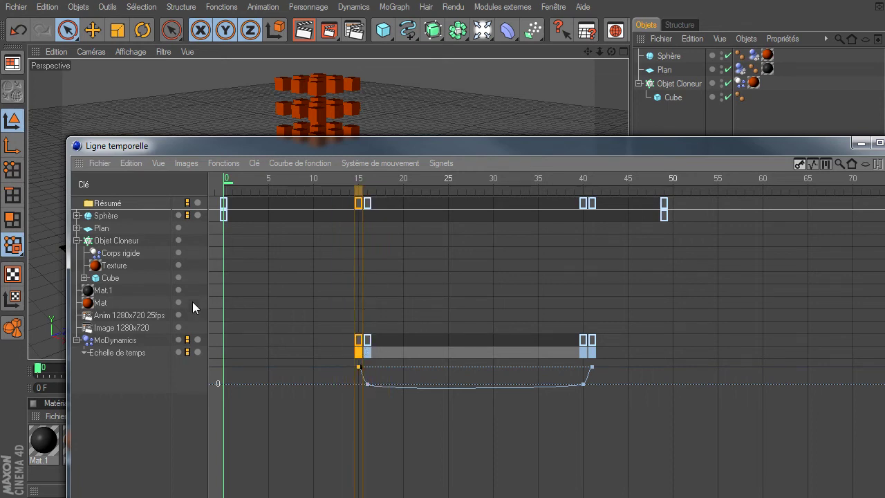
- Move the timeline aside and expand Sphère into its Position, Mise à l'échelle and Rotation tracks
drag(489, 145, 881, 351)
mouse_move(703, 351)
mouse_down()
mouse_move(734, 356)
mouse_move(276, 66)
mouse_move(230, 163)
mouse_up()
click(101, 235)
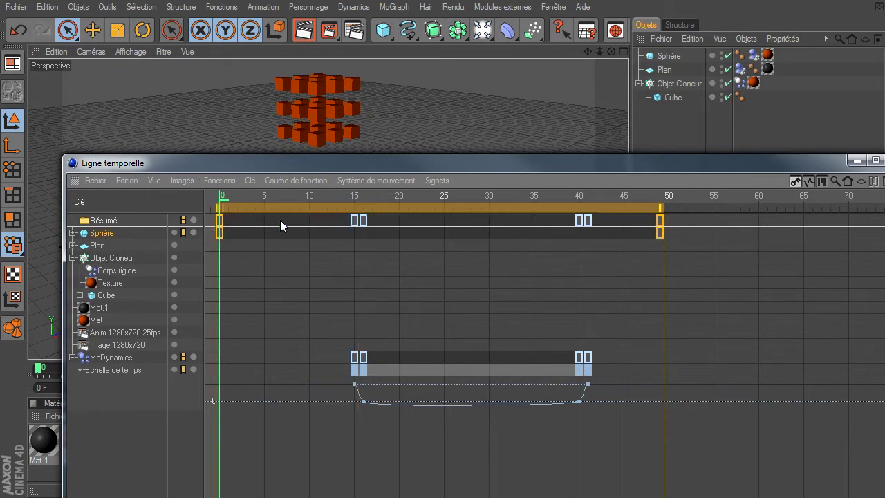
click(72, 233)
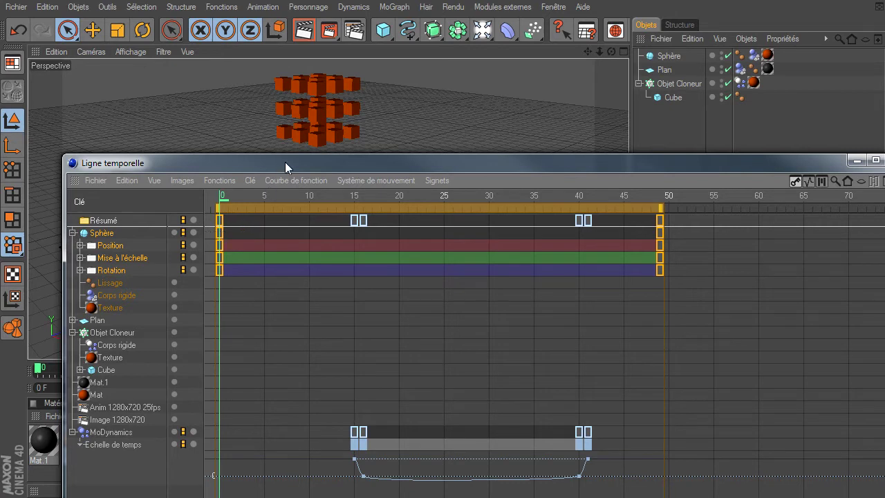
- Check the Sphère's frame 0 position key, then expand and collapse its Position and Sphère tracks
drag(285, 161, 281, 198)
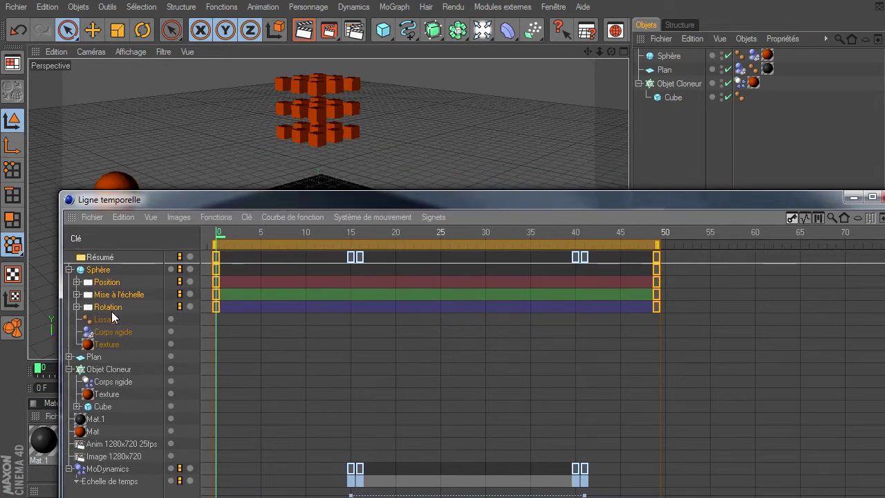
click(216, 282)
click(77, 282)
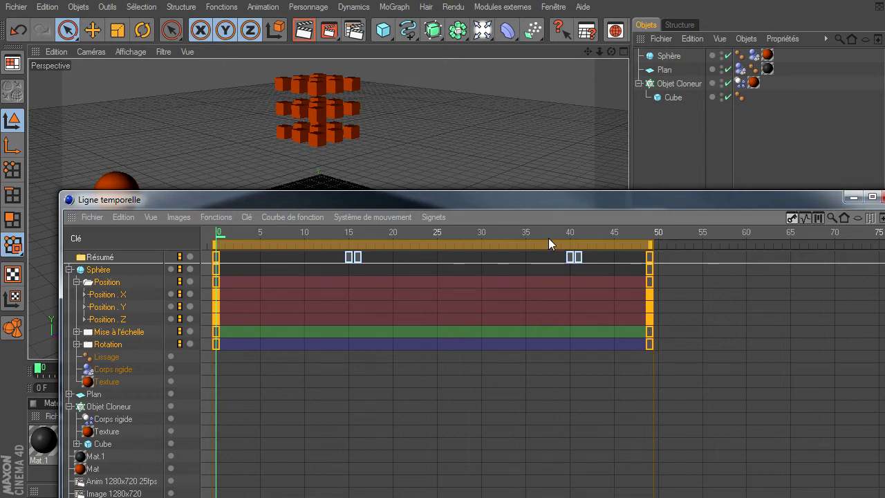
drag(559, 199, 515, 152)
drag(494, 38, 514, 40)
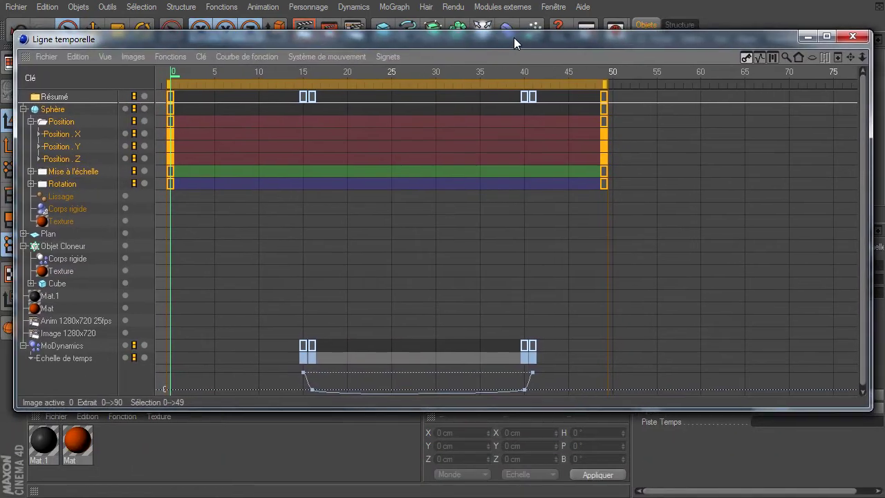
click(31, 121)
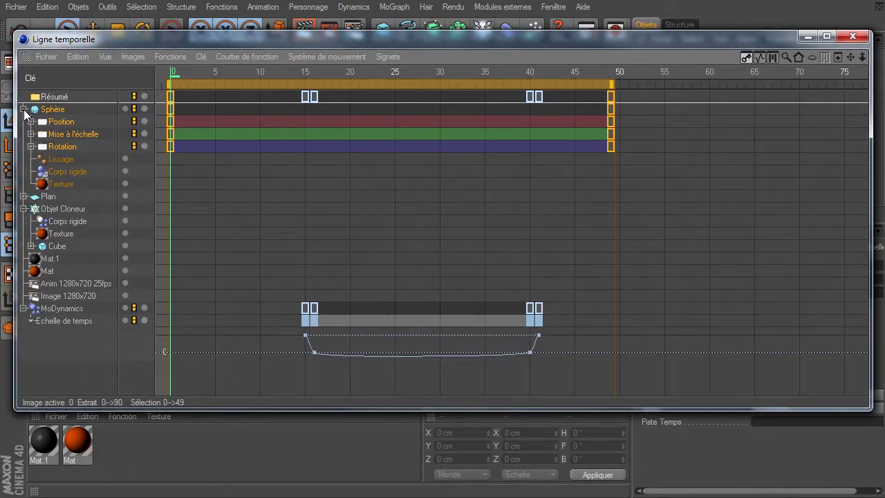
click(24, 109)
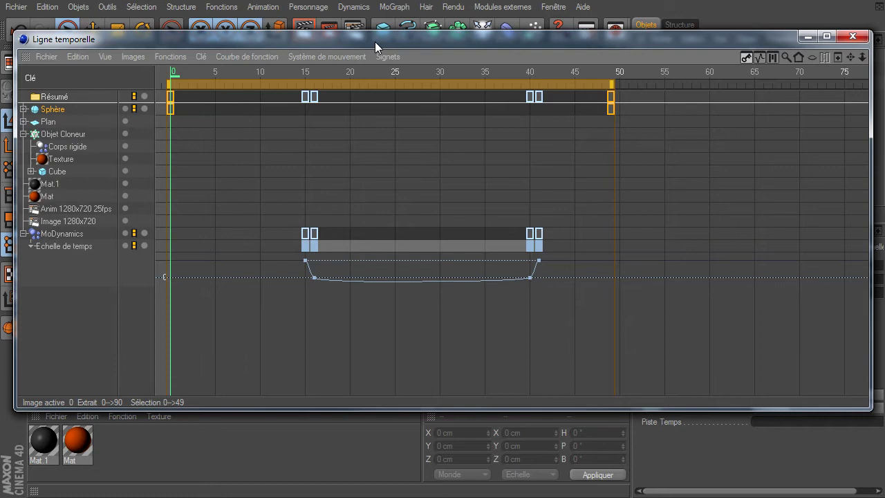
- Enlarge the timeline and zoom the ruler out to show the full 0–90 frame range
drag(375, 41, 365, 27)
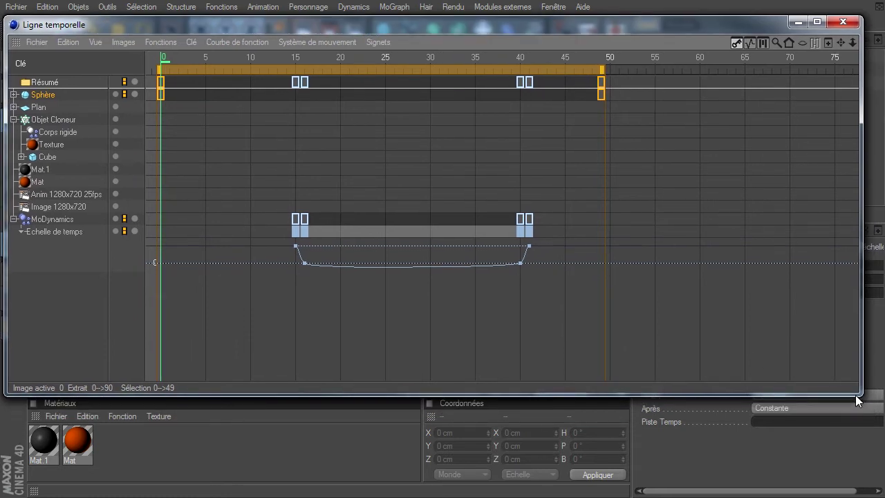
drag(855, 395, 868, 471)
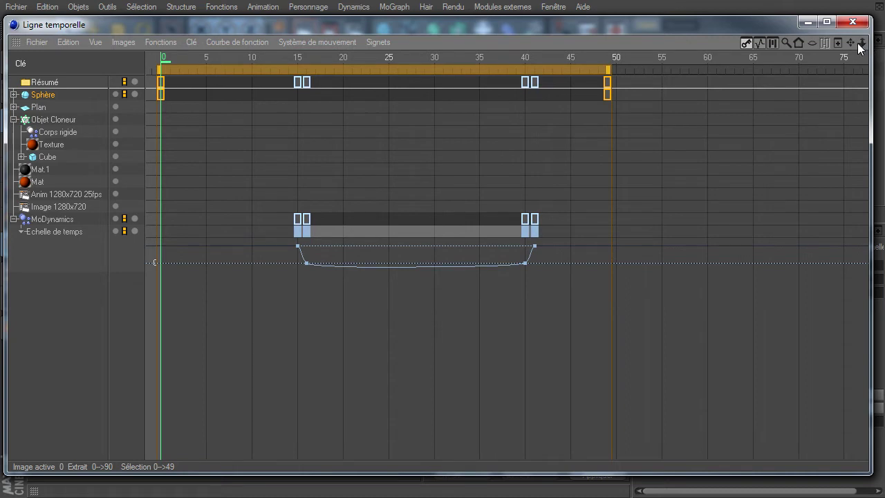
drag(855, 47, 664, 342)
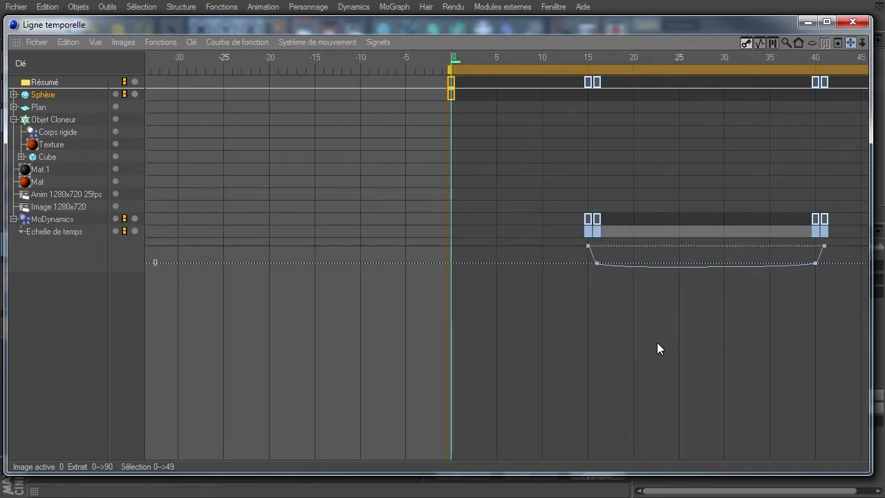
drag(664, 343, 657, 342)
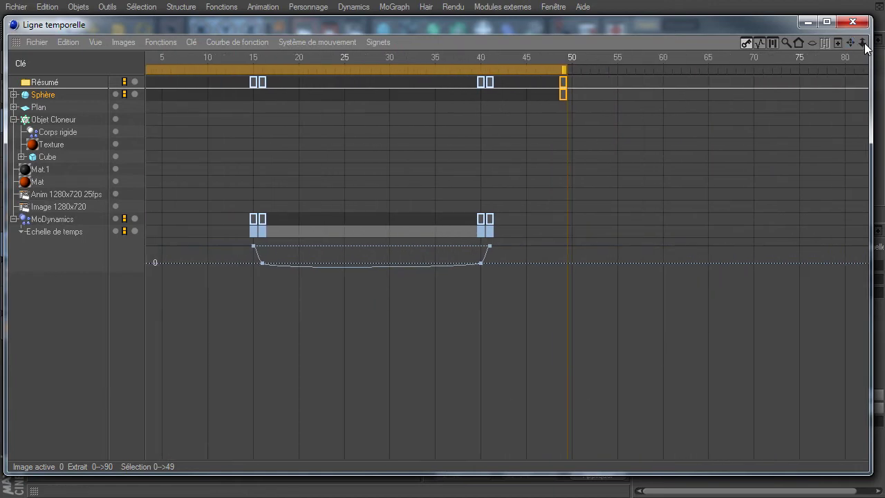
mouse_move(863, 43)
mouse_down()
mouse_move(656, 342)
mouse_move(637, 355)
mouse_move(657, 343)
mouse_up()
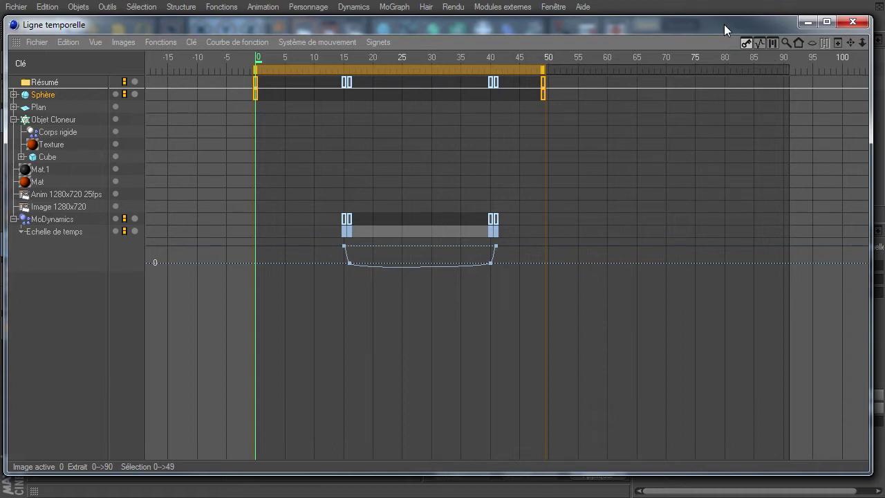
drag(724, 24, 706, 114)
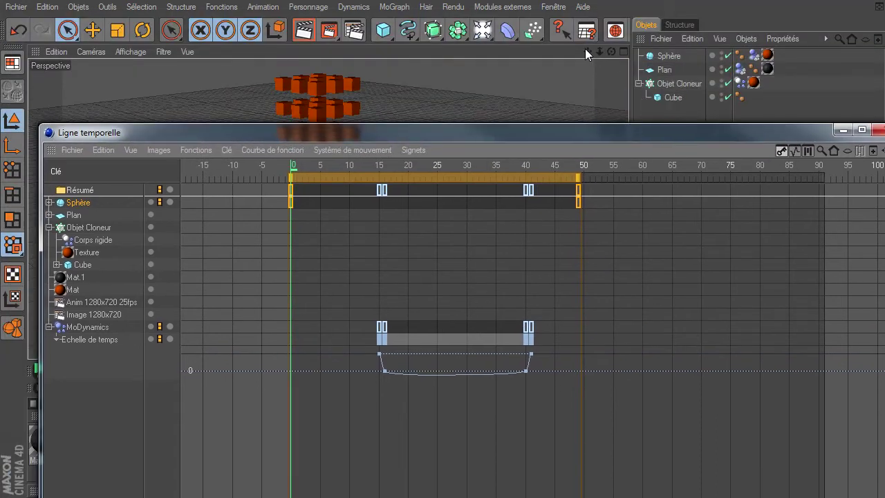
click(587, 51)
drag(769, 133, 707, 139)
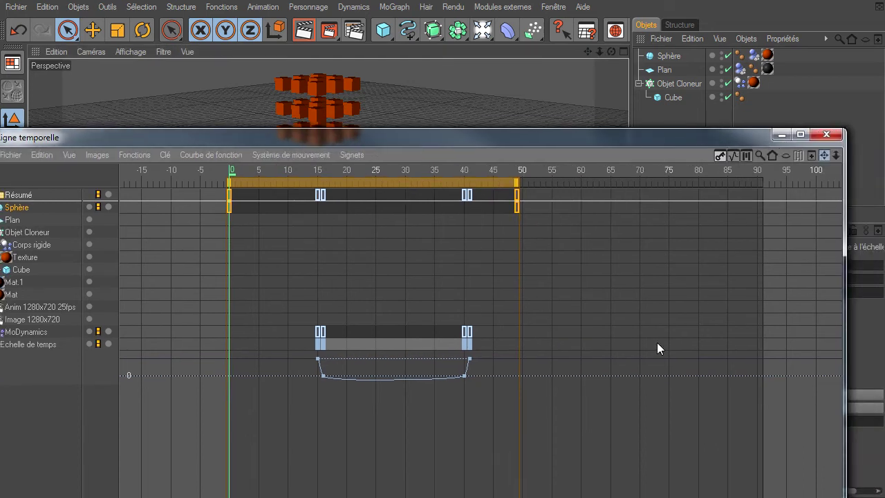
drag(706, 141, 713, 22)
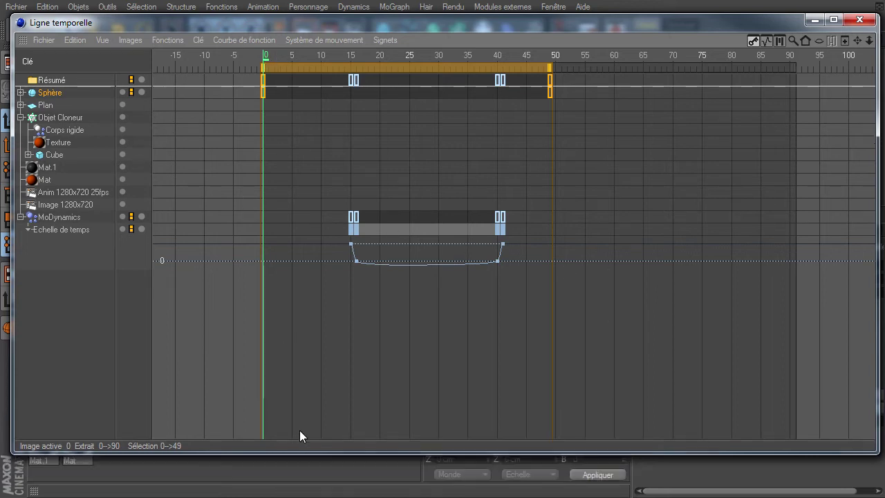
drag(295, 474, 316, 368)
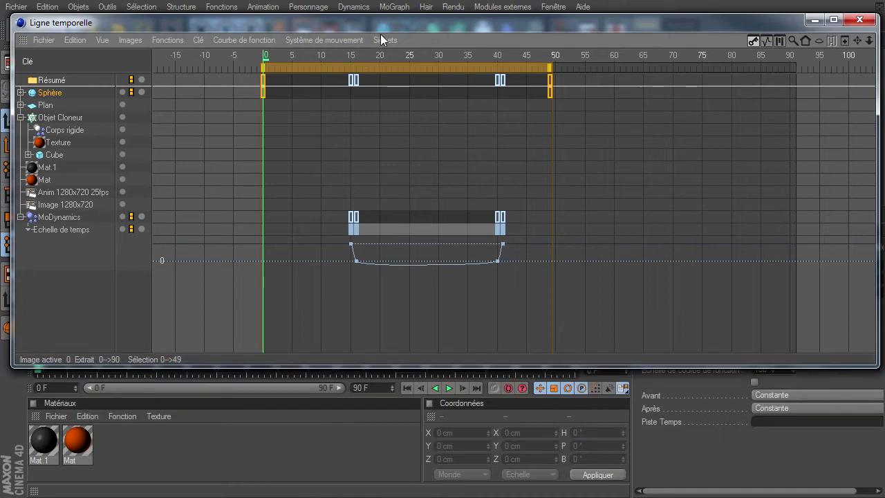
drag(381, 24, 381, 124)
key(shift+F3)
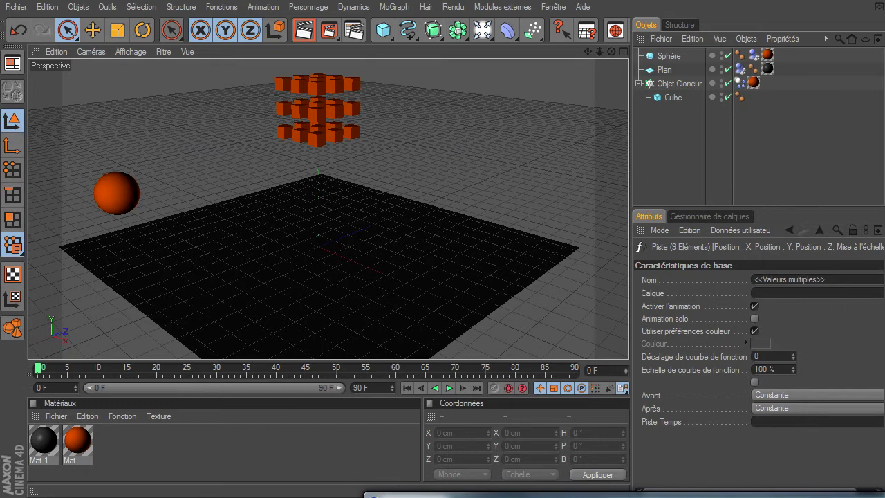
mouse_move(643, 495)
mouse_down()
mouse_move(308, 72)
mouse_move(292, 67)
mouse_up()
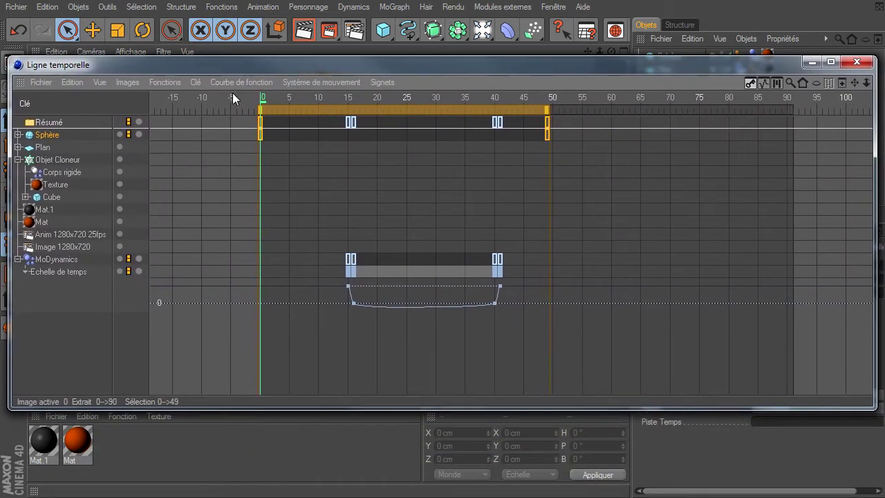
- Select the Sphère's frame-0 keys, then push the timeline aside and select the sphere in the viewport
click(18, 134)
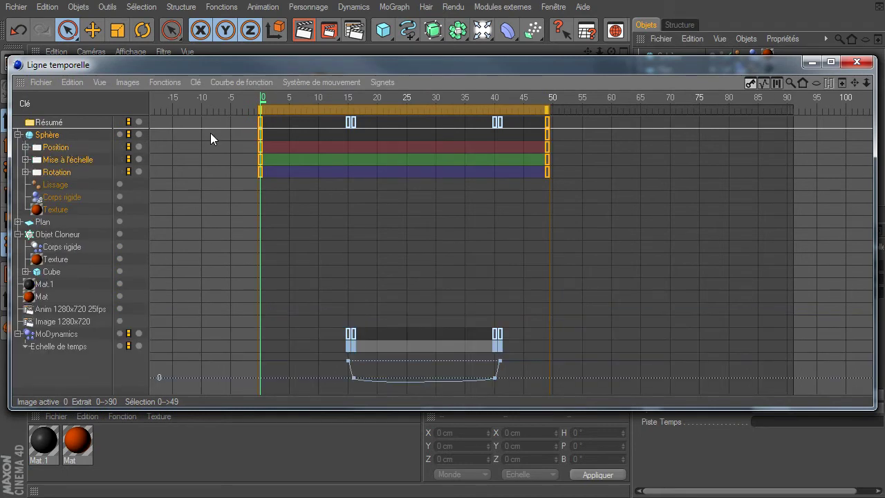
click(261, 138)
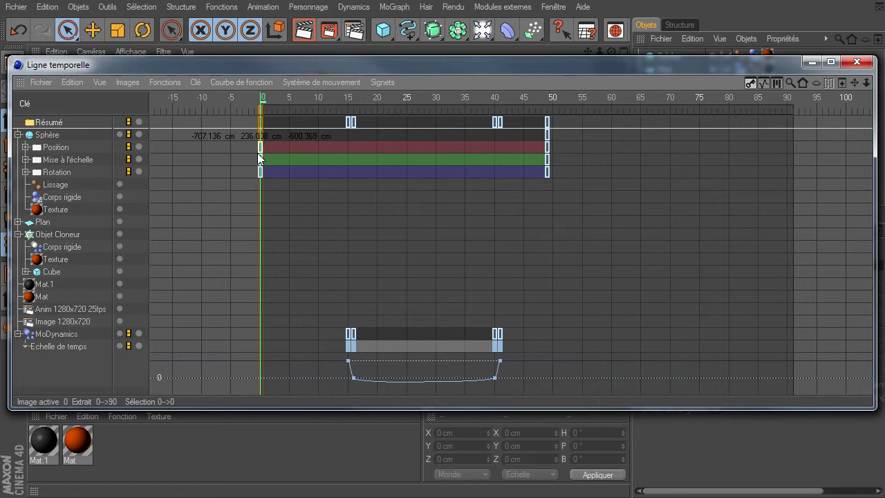
drag(283, 70, 881, 146)
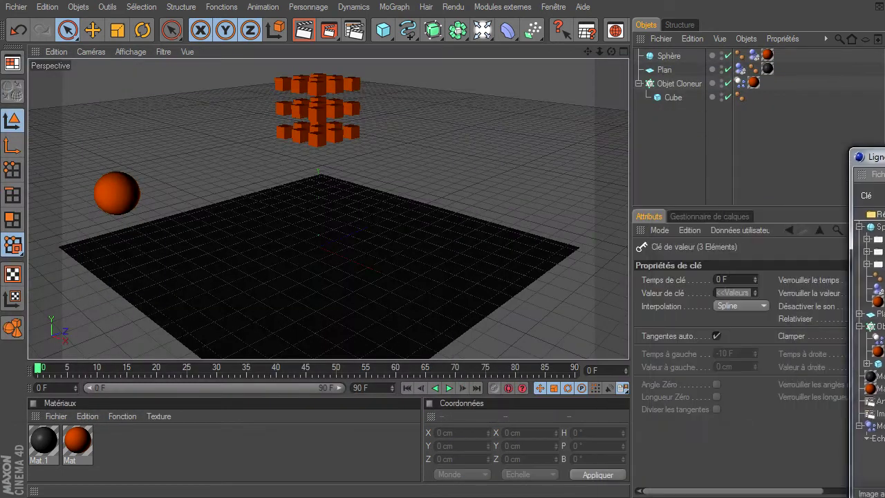
click(121, 181)
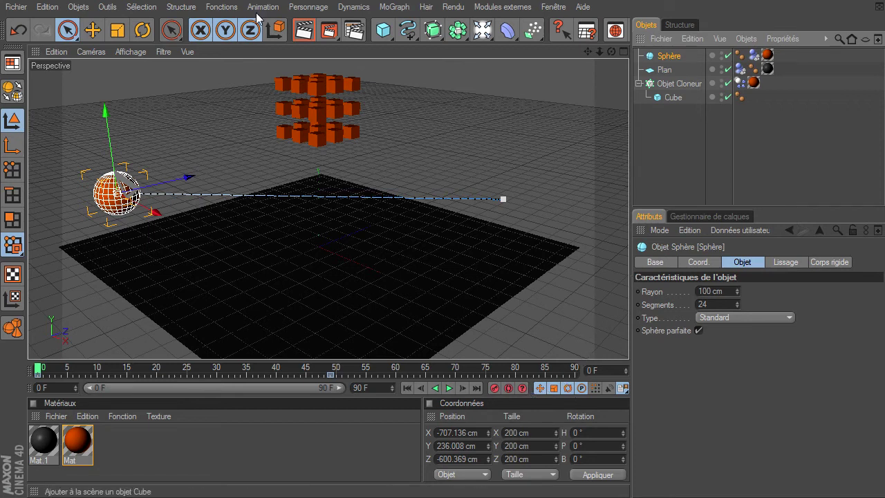
- Add a 200 cm cube with the orange Mat, raise it to Y 286.794 cm, and reopen the timeline
click(389, 38)
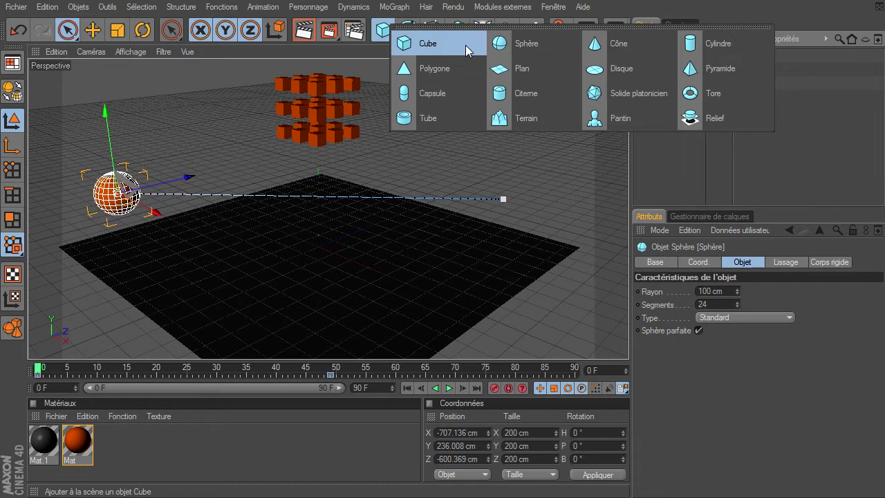
click(465, 45)
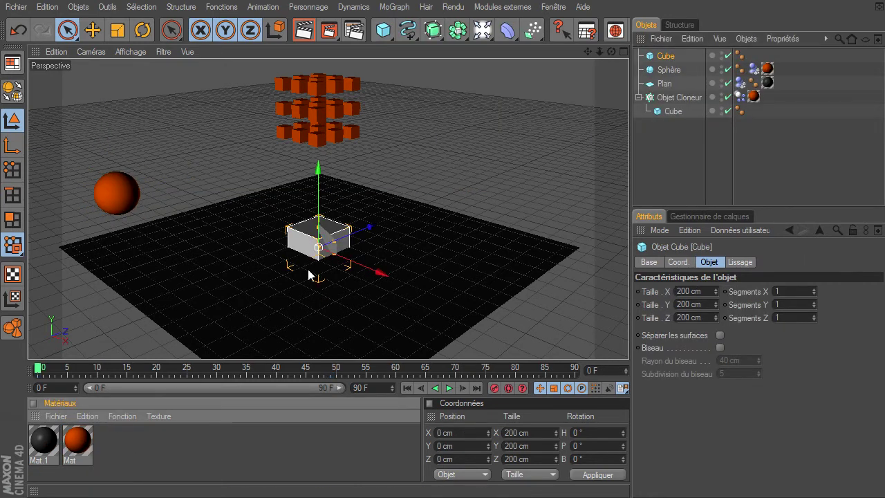
drag(85, 439, 312, 250)
drag(319, 199, 319, 155)
drag(395, 190, 266, 208)
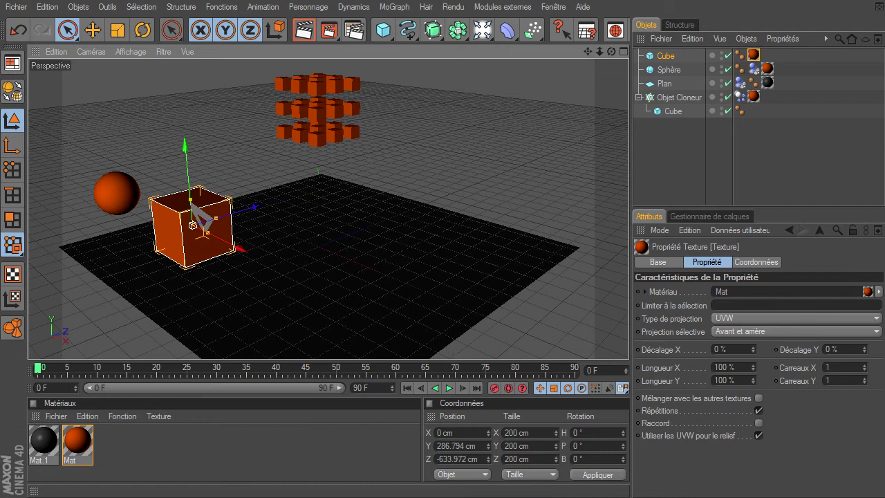
key(shift+F3)
drag(209, 204, 141, 113)
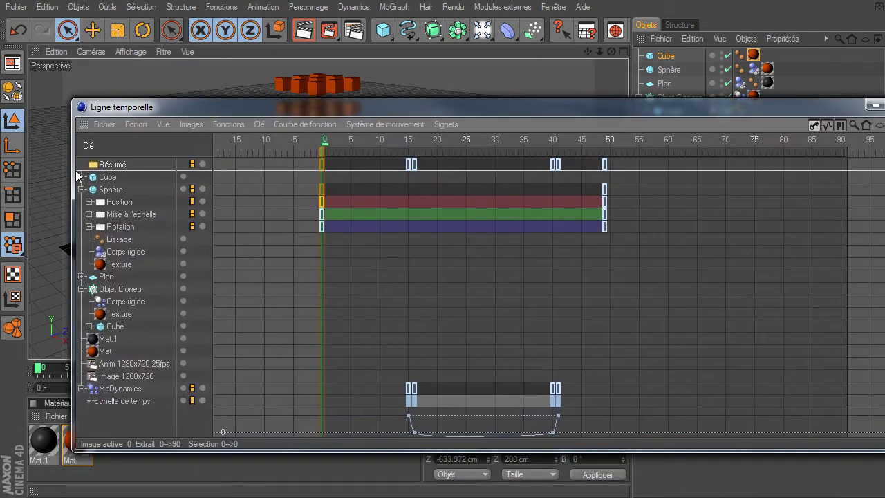
- Expand the Cube's tracks and collapse the Sphère, Objet Cloneur and MoDynamics entries in the timeline
click(112, 179)
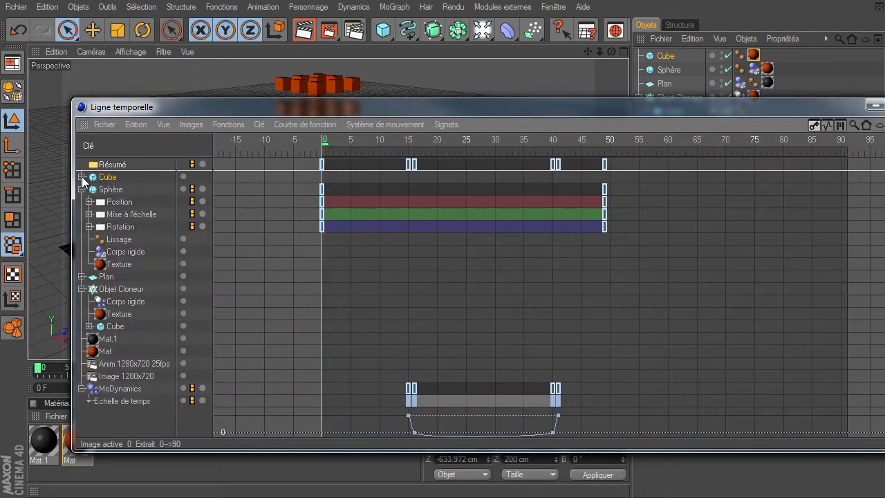
click(82, 177)
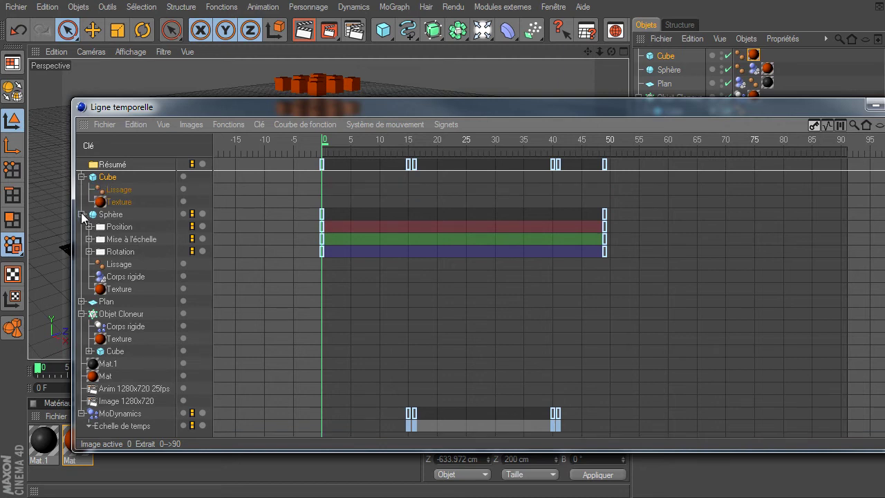
click(82, 214)
click(82, 239)
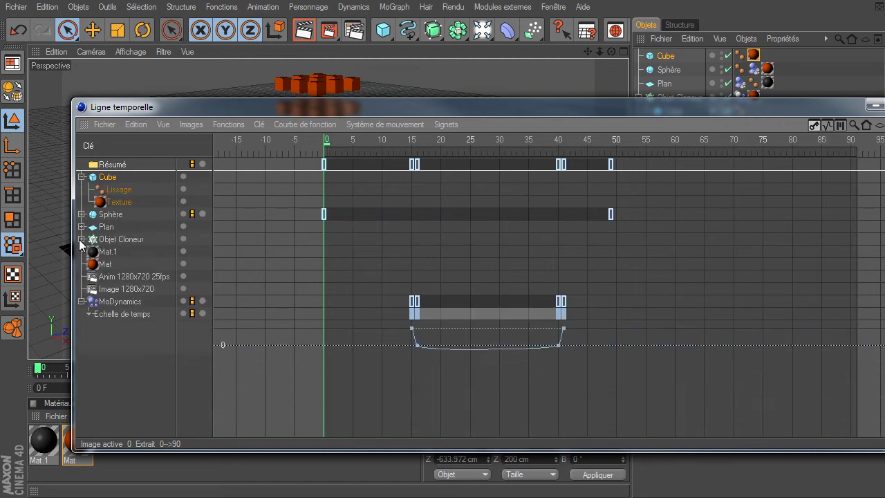
click(81, 301)
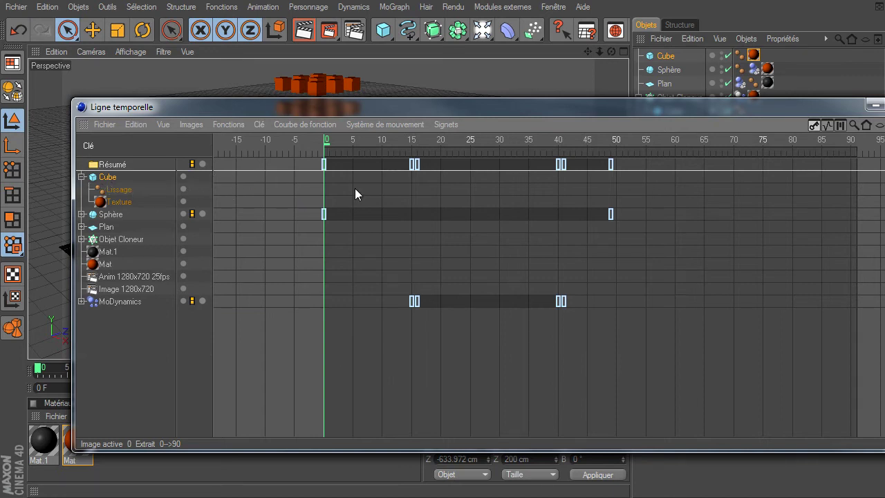
- Delete the sphere with its keyframes and the MoDynamics keys at frames 15 and 40
click(667, 70)
key(Delete)
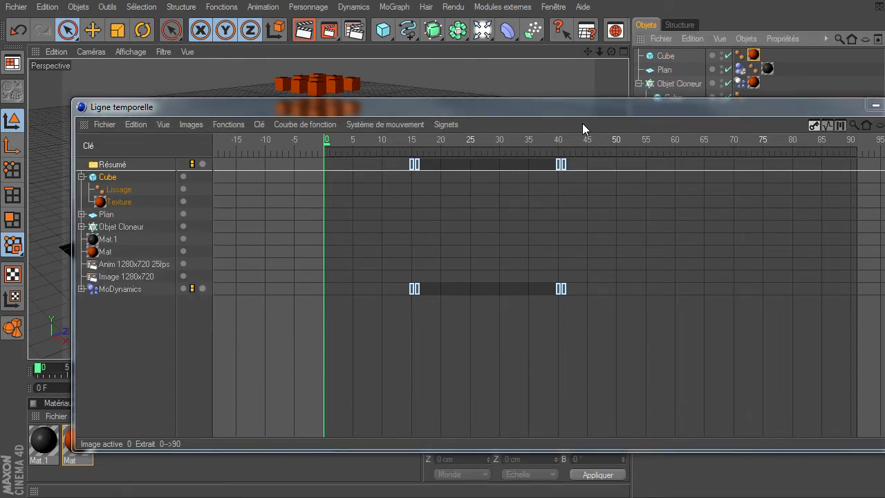
click(100, 288)
key(ctrl+a)
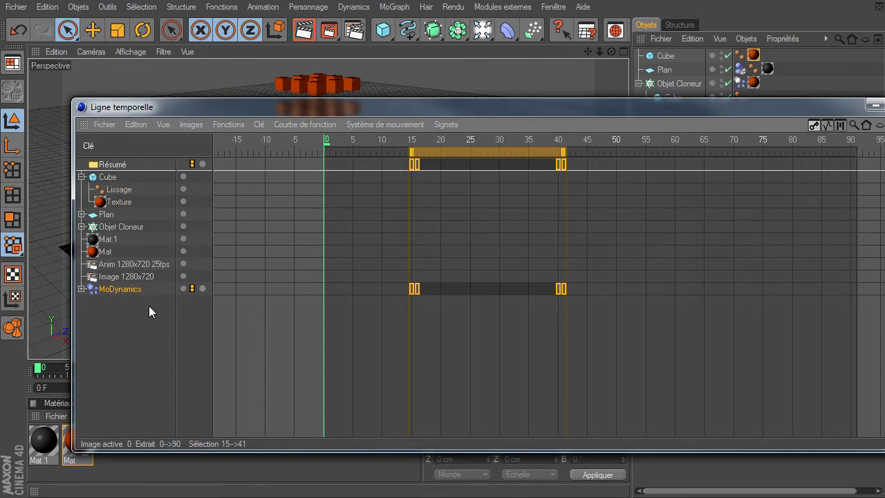
key(Delete)
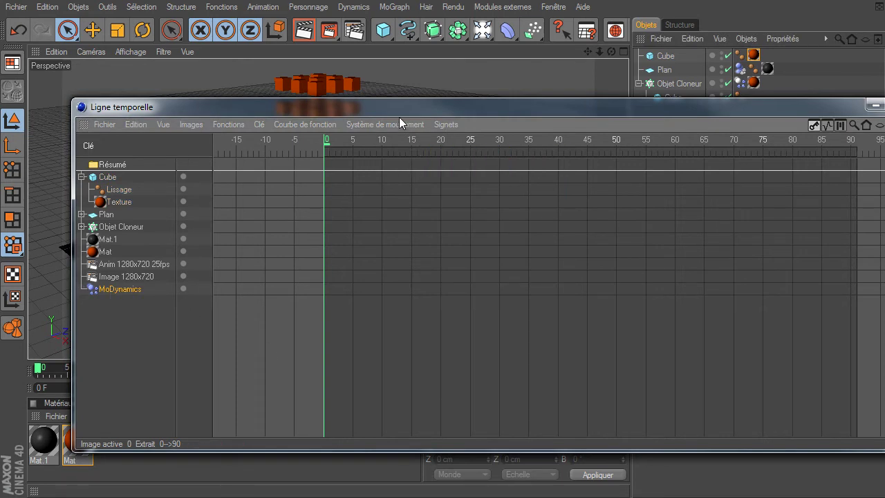
drag(399, 119, 553, 494)
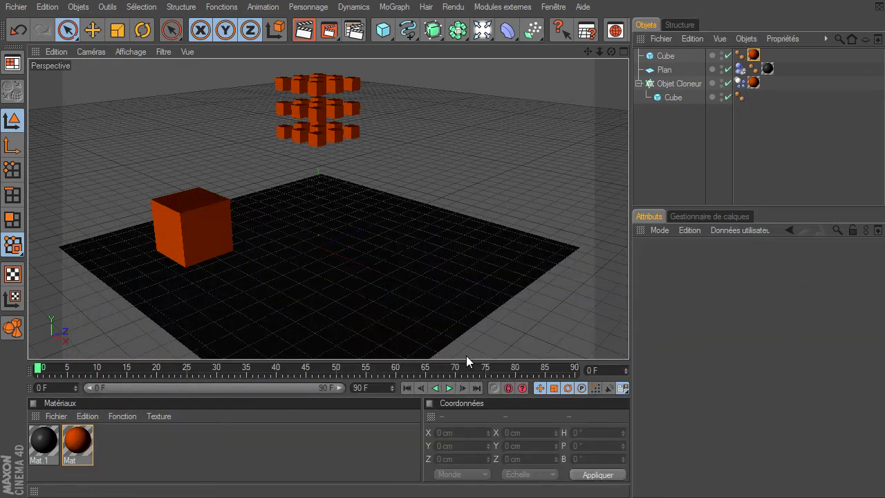
- Play the animation to frame 88, then open the timeline and select the Cube row
click(449, 389)
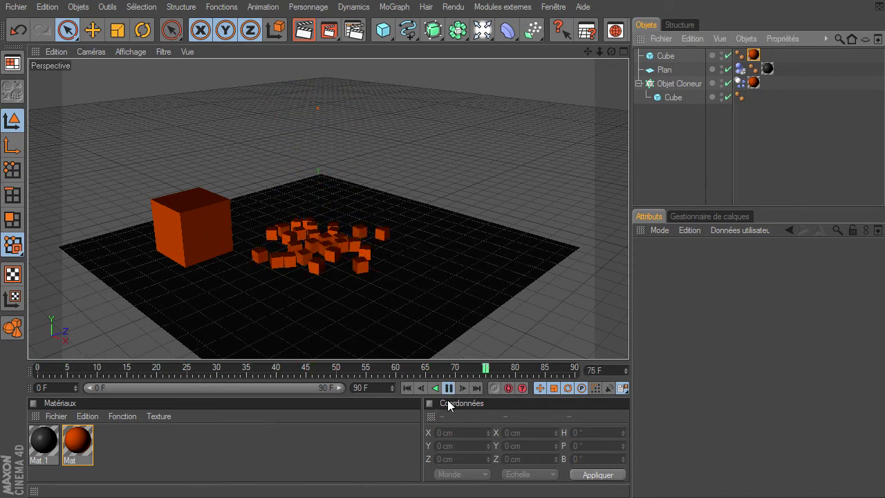
click(449, 388)
key(shift+F3)
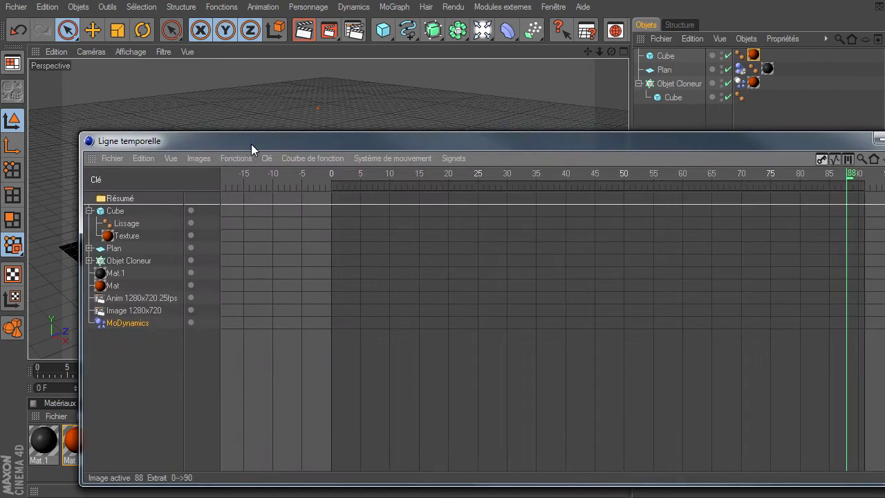
drag(250, 144, 226, 85)
click(90, 152)
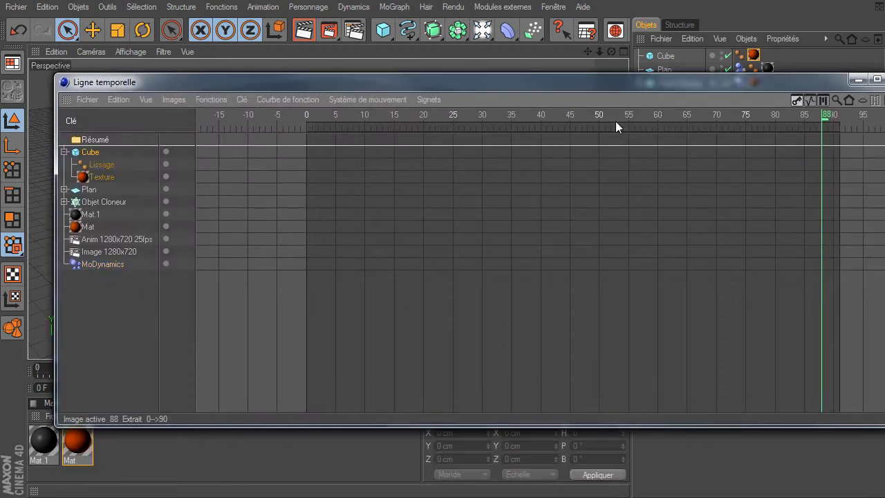
- Shrink the timeline window and move it off the viewport to the right edge
drag(881, 425, 745, 364)
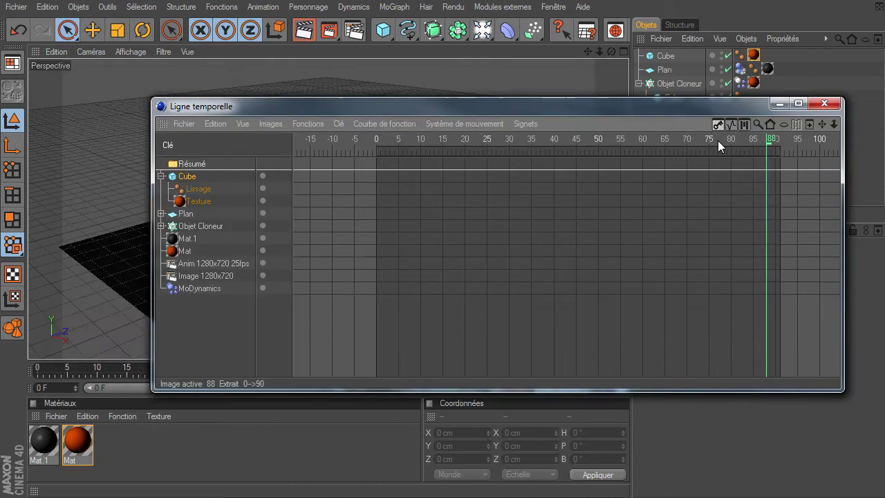
drag(503, 96, 881, 228)
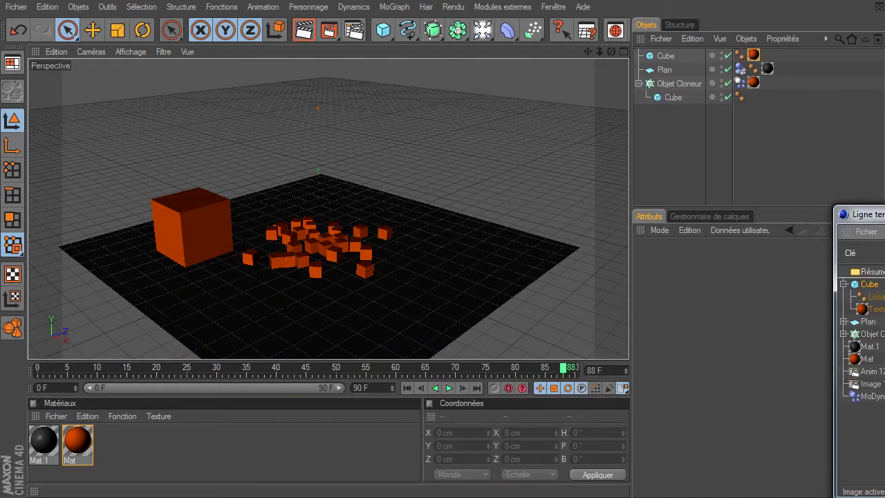
drag(857, 214, 312, 123)
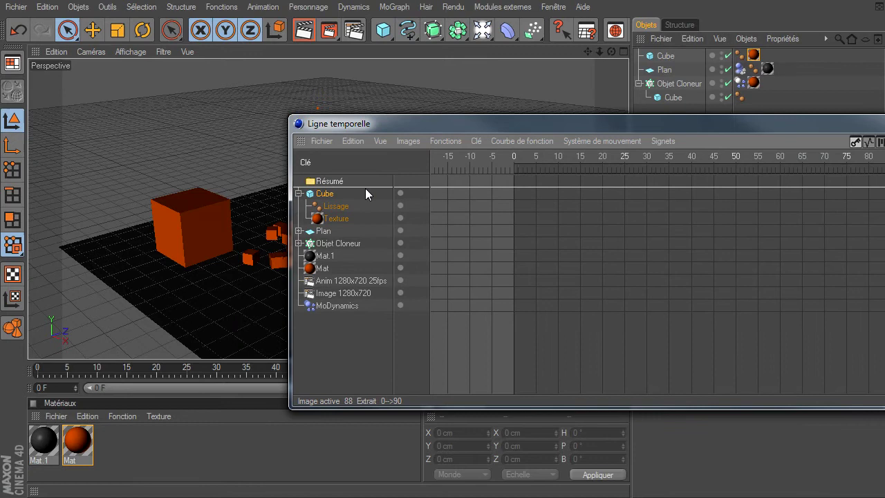
drag(494, 124, 884, 149)
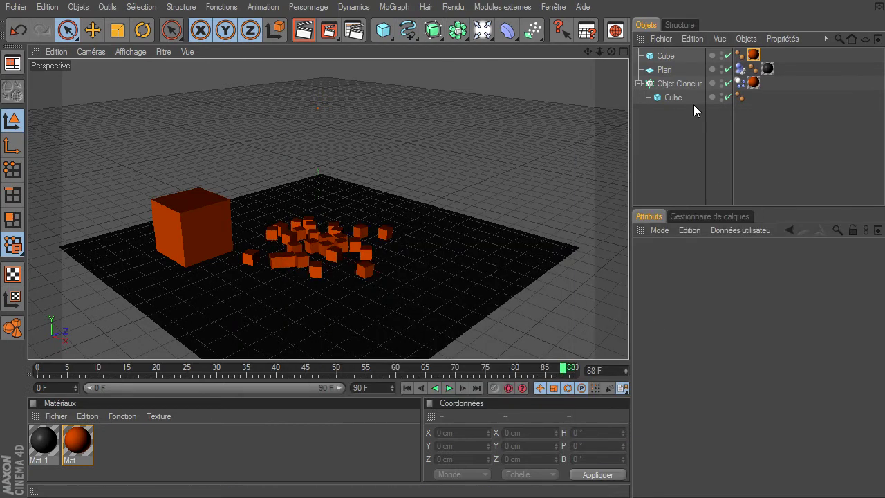
- Select the large Cube, jump to frame 0, and open the timeline with Shift+F3
click(665, 57)
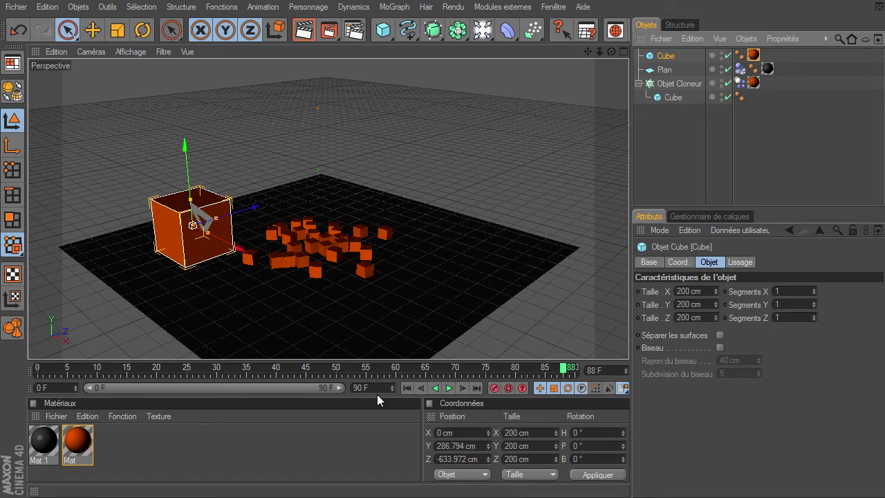
click(407, 388)
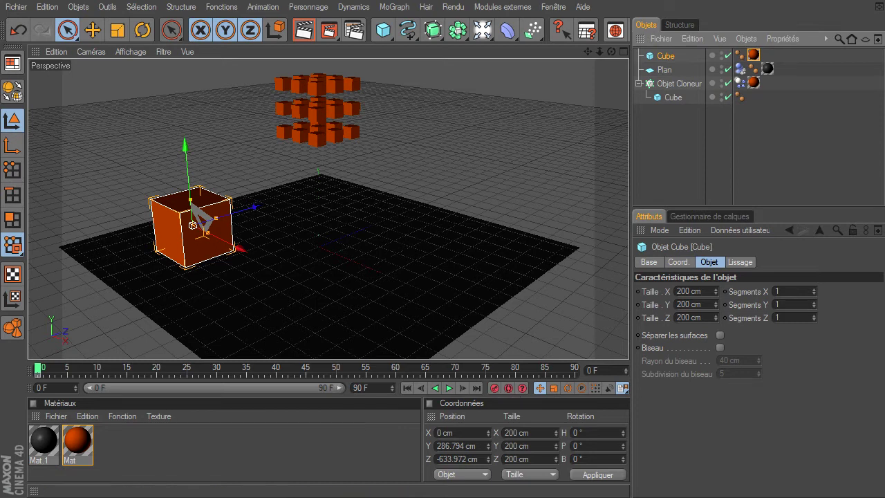
key(shift+F3)
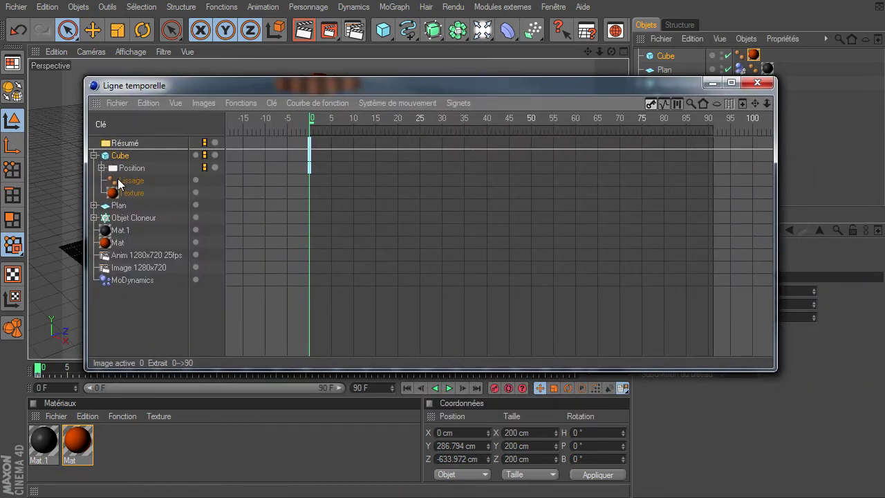
- Zoom the Timeline in around frame 0 and move it right so the scene shows
click(102, 168)
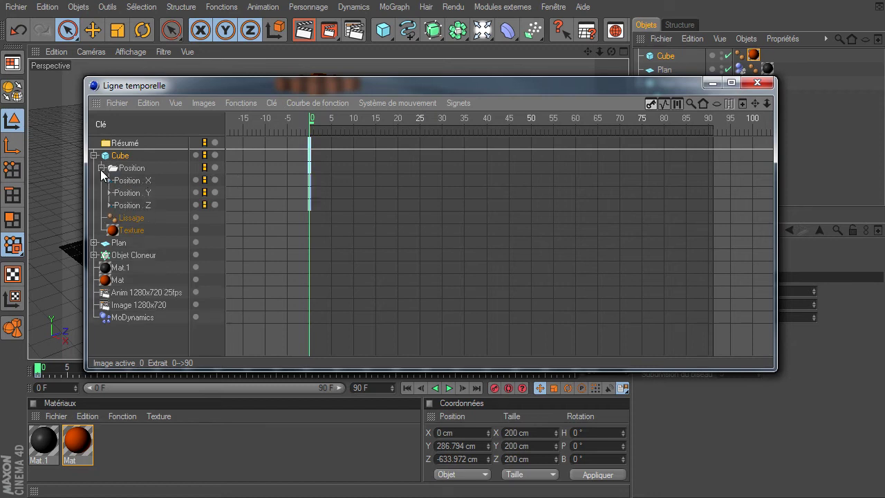
click(102, 168)
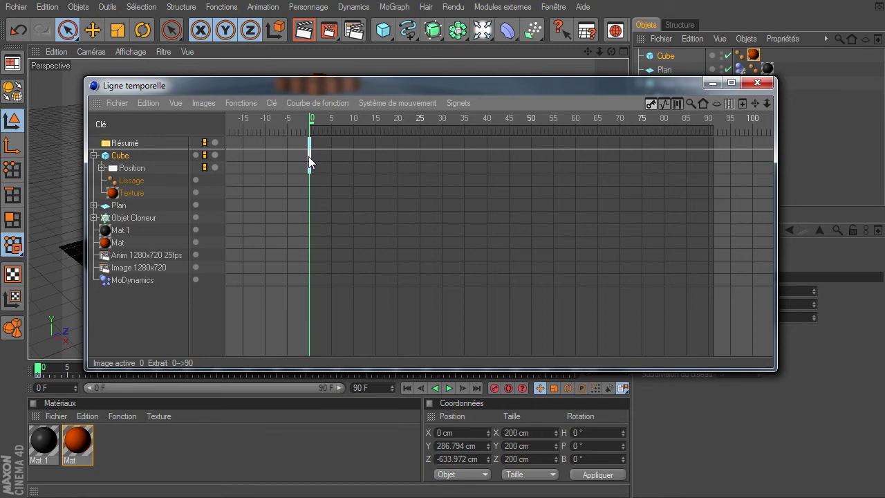
mouse_move(766, 106)
mouse_down()
mouse_move(657, 342)
mouse_move(758, 104)
mouse_move(328, 164)
mouse_up()
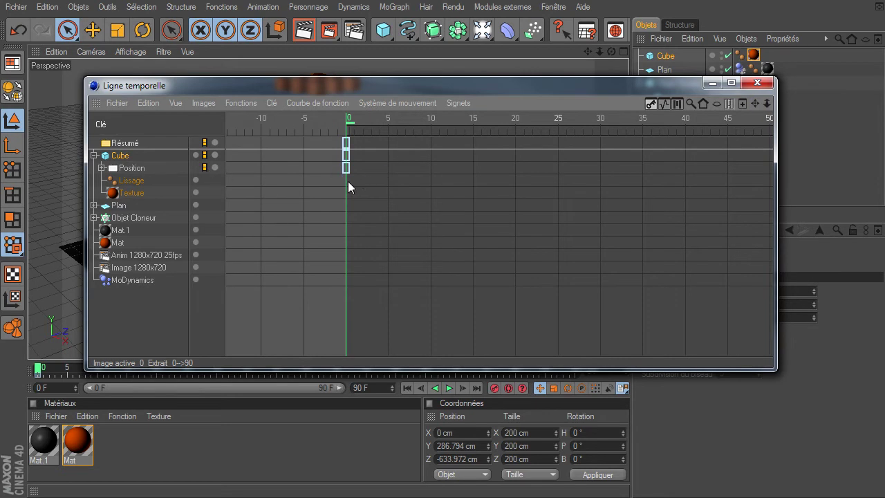
drag(338, 86, 771, 124)
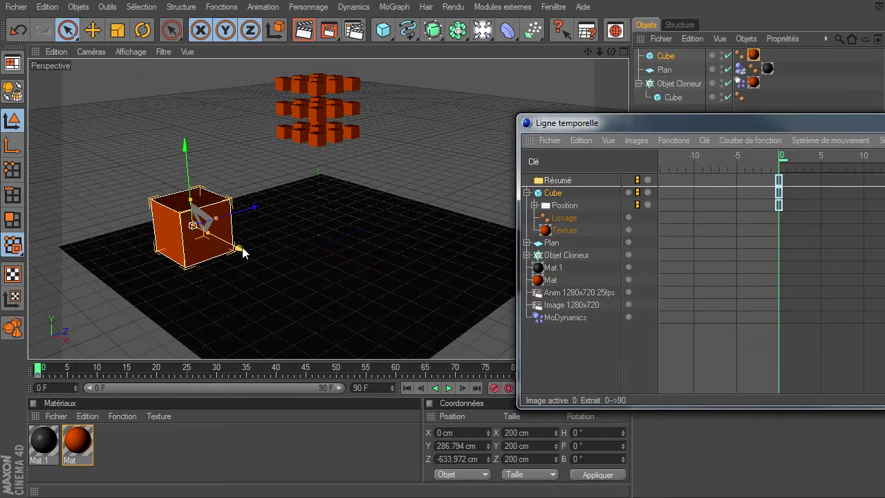
- Key the cube's position at frame 20 beside the cloner grid, then move to frame 25
click(154, 369)
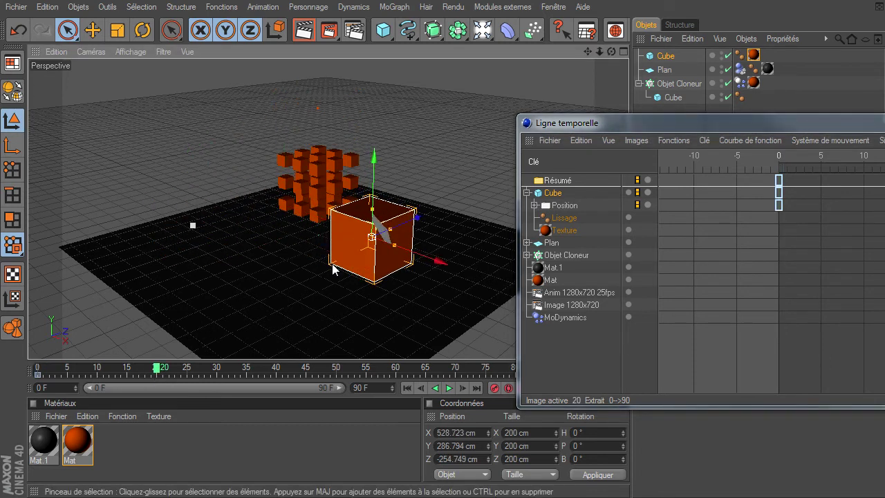
click(494, 387)
mouse_move(638, 129)
mouse_down()
mouse_move(261, 103)
mouse_move(226, 80)
mouse_up()
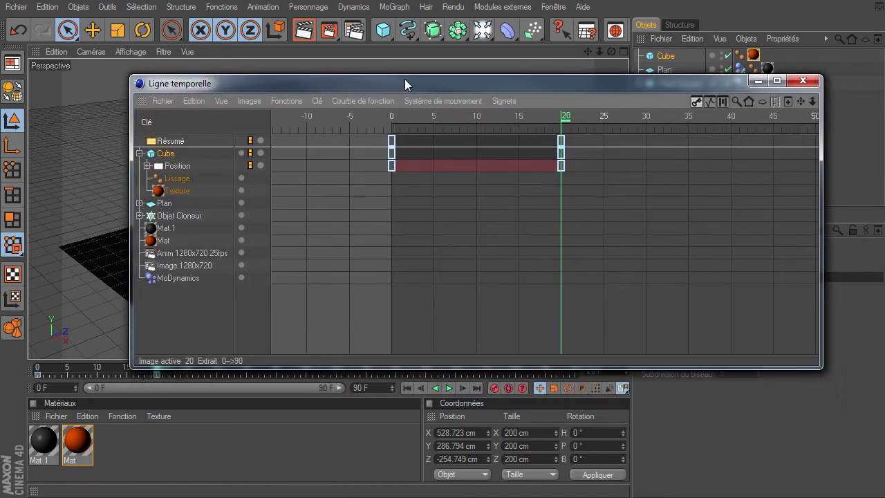
drag(404, 79, 881, 145)
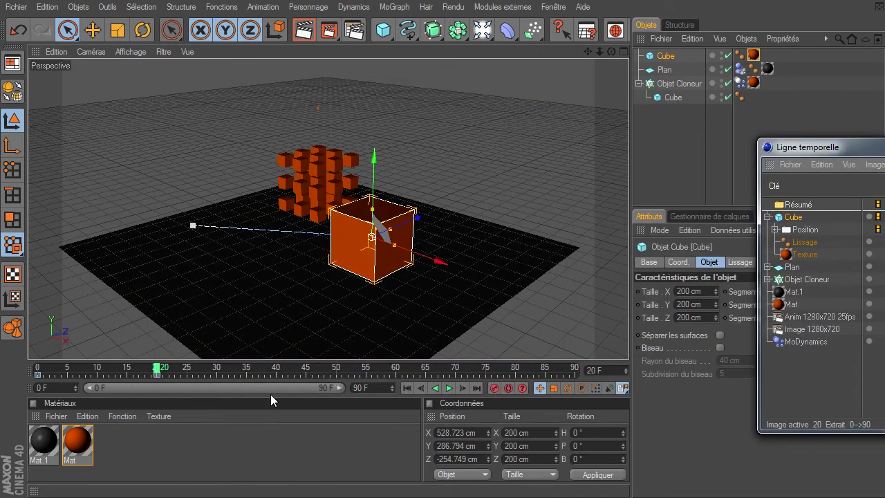
click(185, 371)
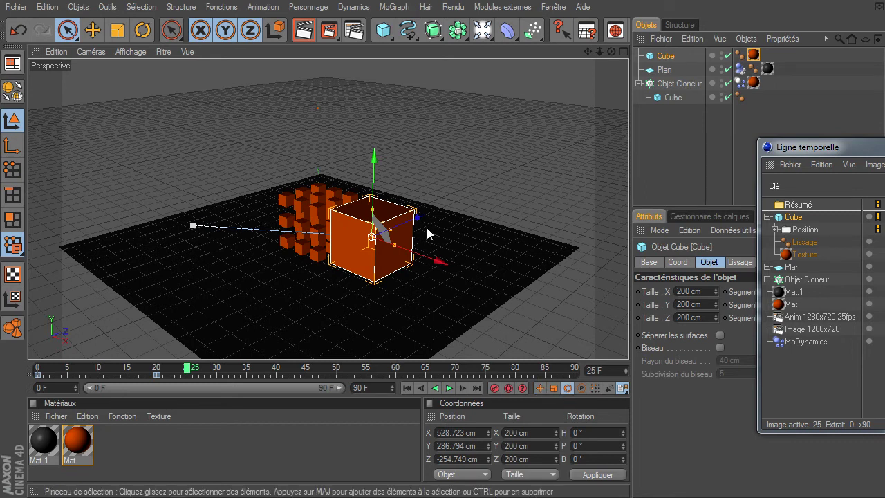
click(142, 30)
- Tilt the cube and key its rotation at frame 25, checking the position keys
mouse_move(373, 201)
mouse_down()
mouse_move(347, 279)
mouse_move(481, 348)
mouse_up()
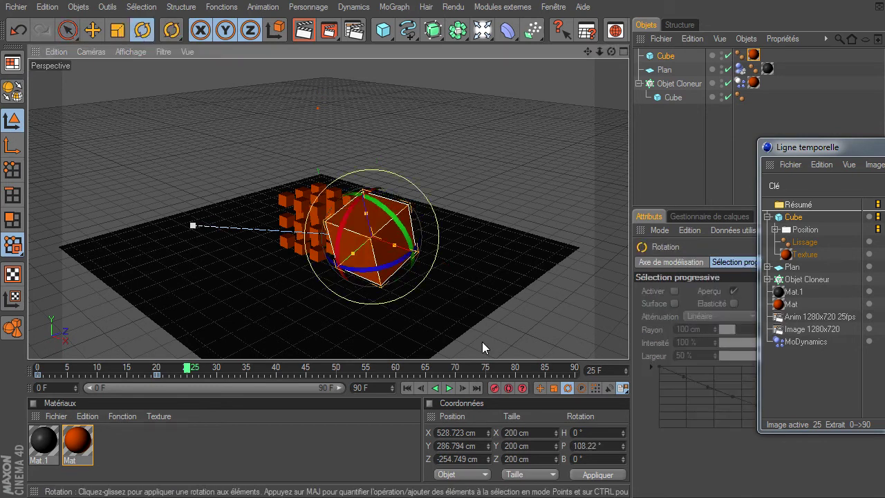
click(494, 388)
drag(844, 147, 244, 86)
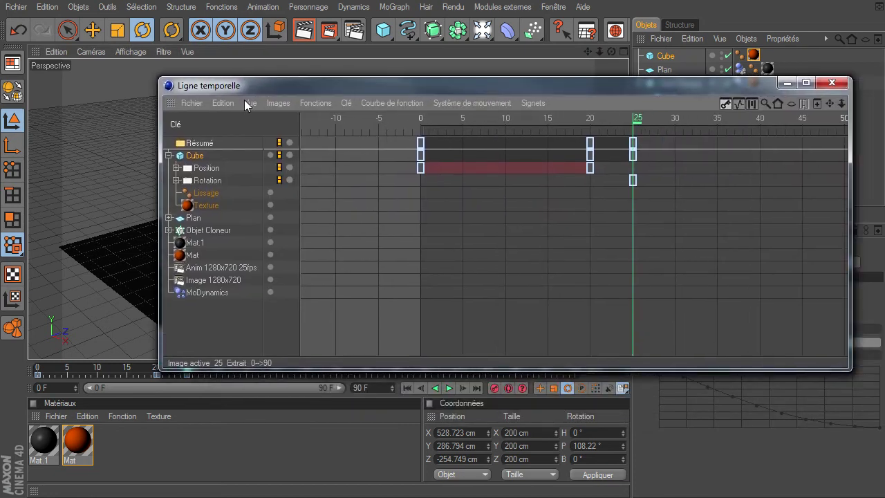
click(211, 173)
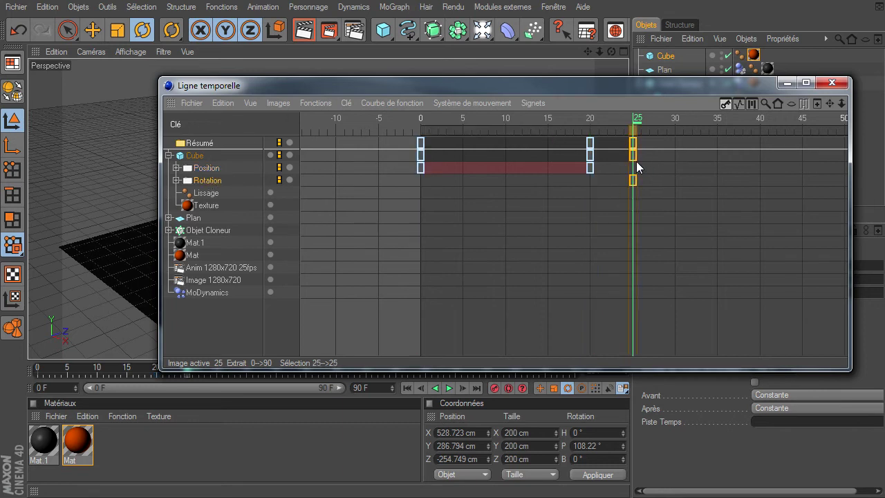
drag(626, 92, 520, 58)
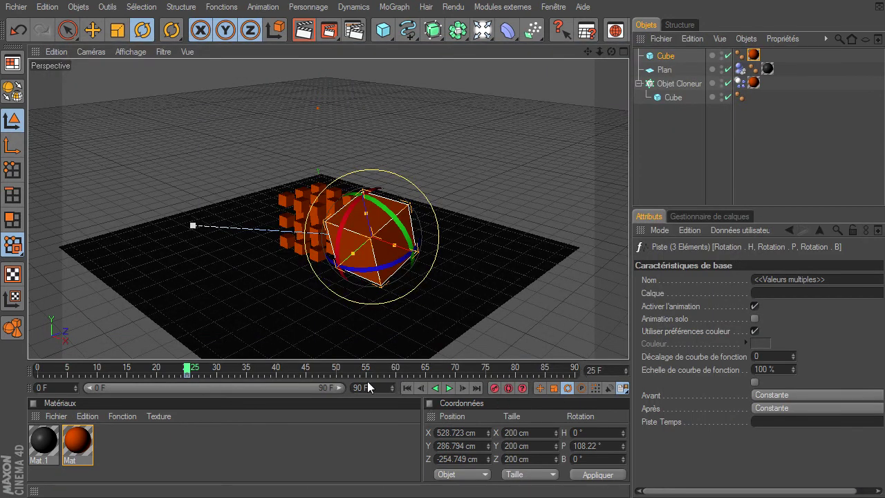
- At frame 36, rotate the cube to B 81° and record a rotation key
click(251, 366)
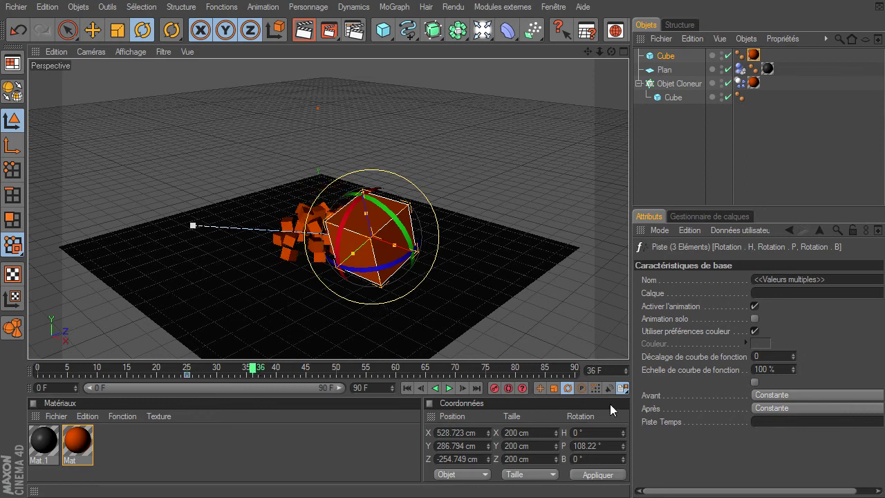
drag(349, 262, 516, 350)
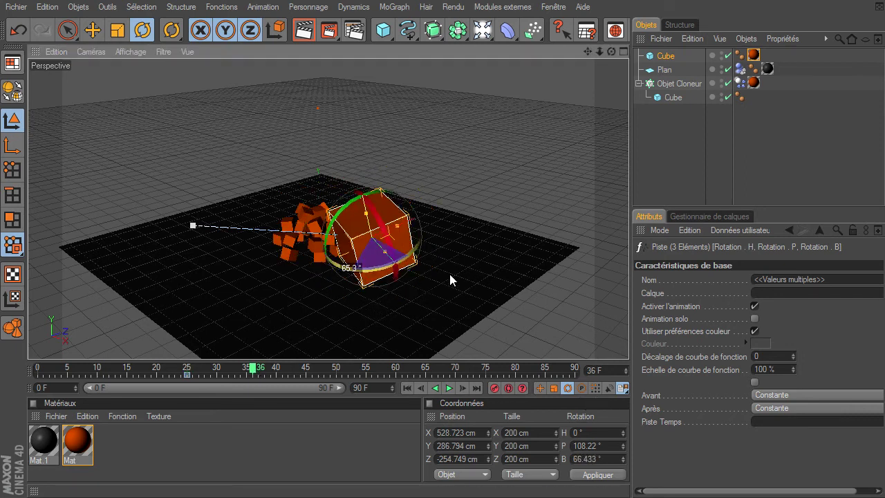
click(494, 388)
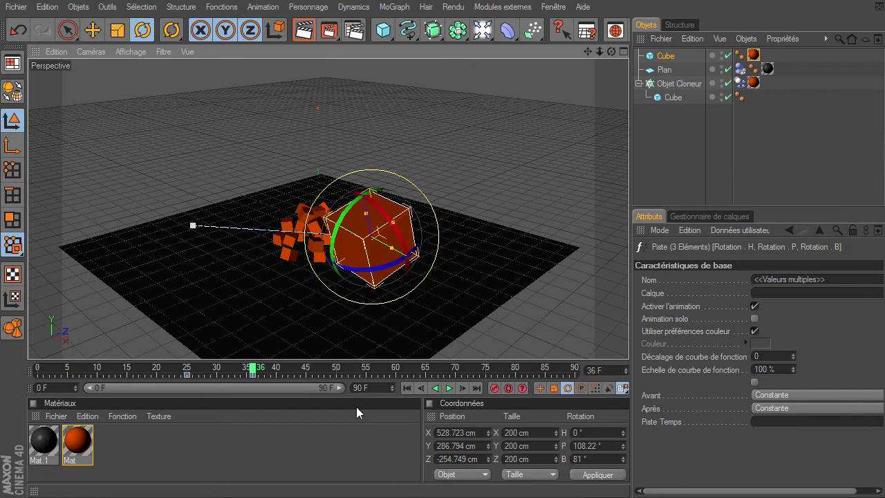
- Play back the animation and review the position and rotation keys in the Timeline
click(406, 388)
click(449, 388)
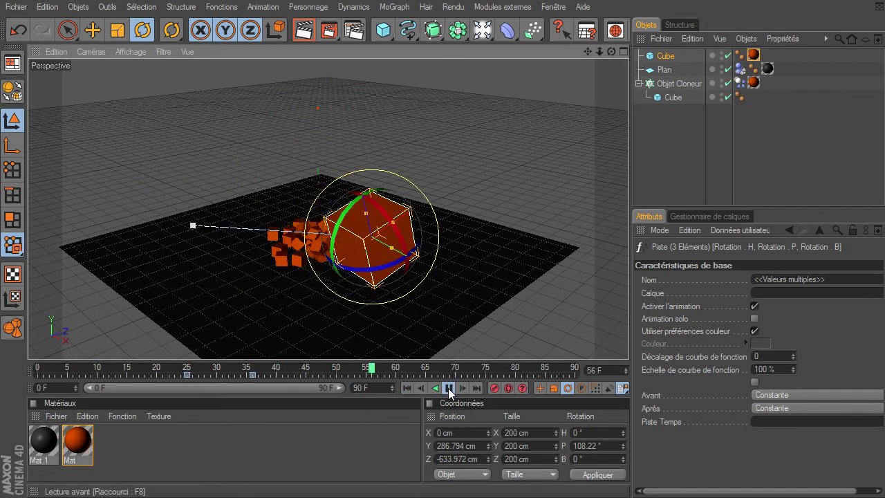
click(449, 388)
key(shift+F3)
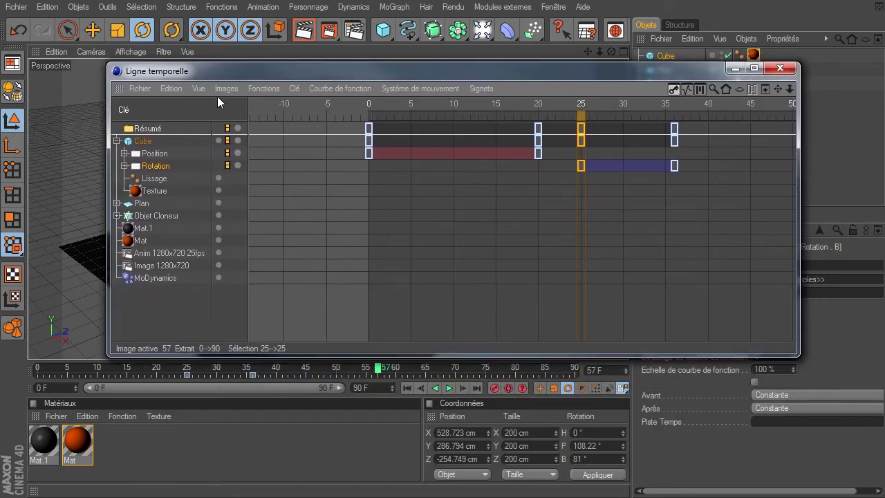
click(148, 153)
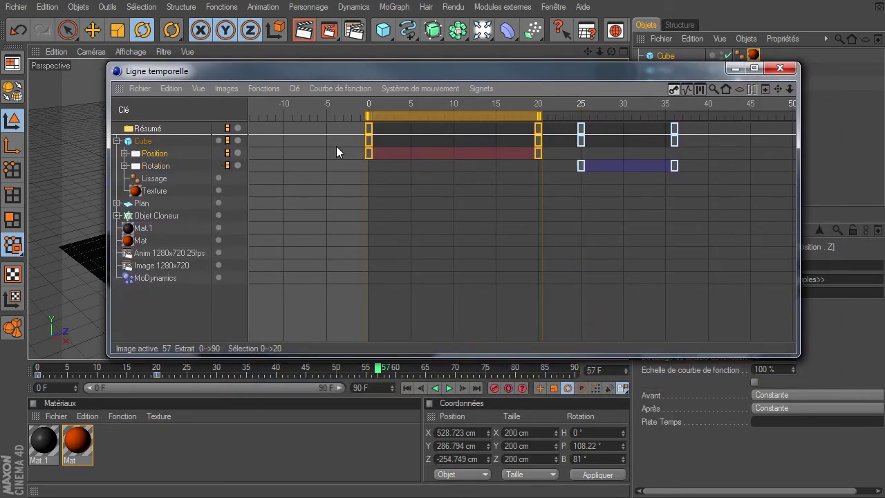
click(156, 166)
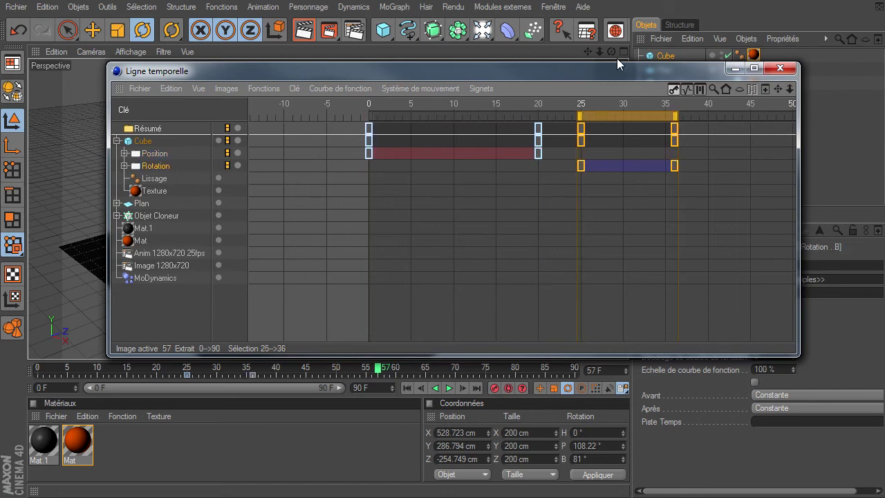
key(shift+F3)
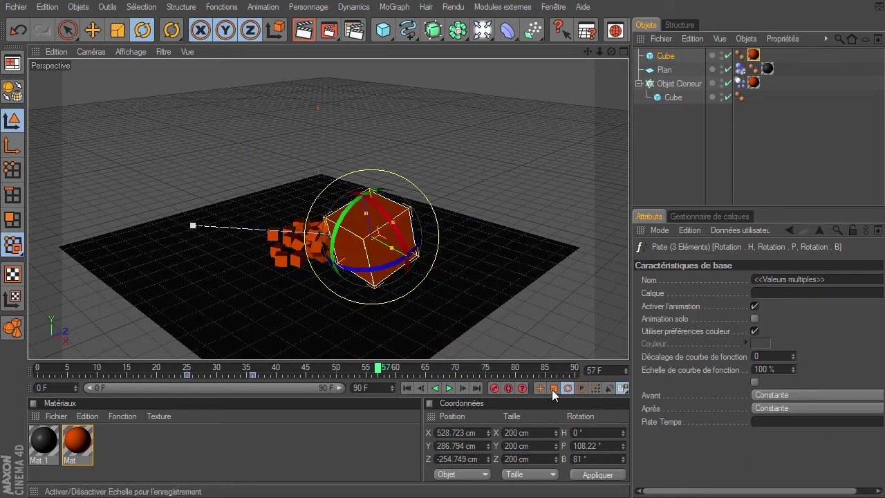
- Enable scale recording, key frame 64, and scale the cube to 406.6 cm at frame 75
click(554, 389)
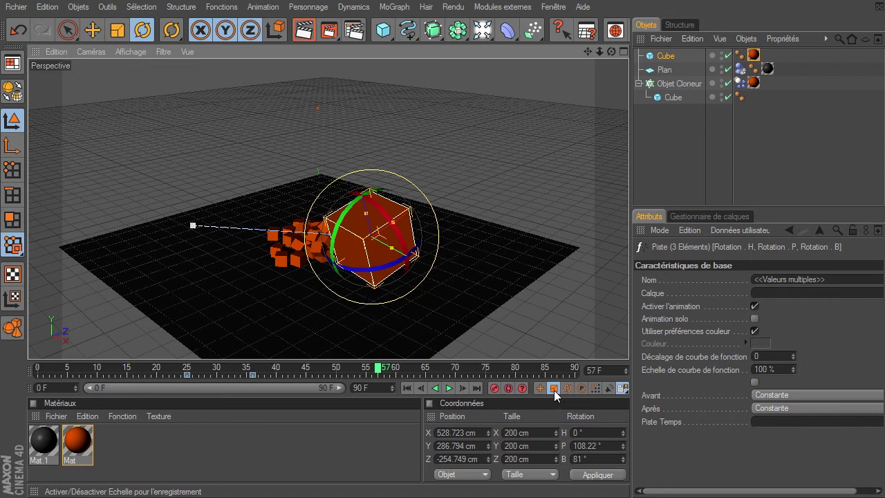
click(419, 368)
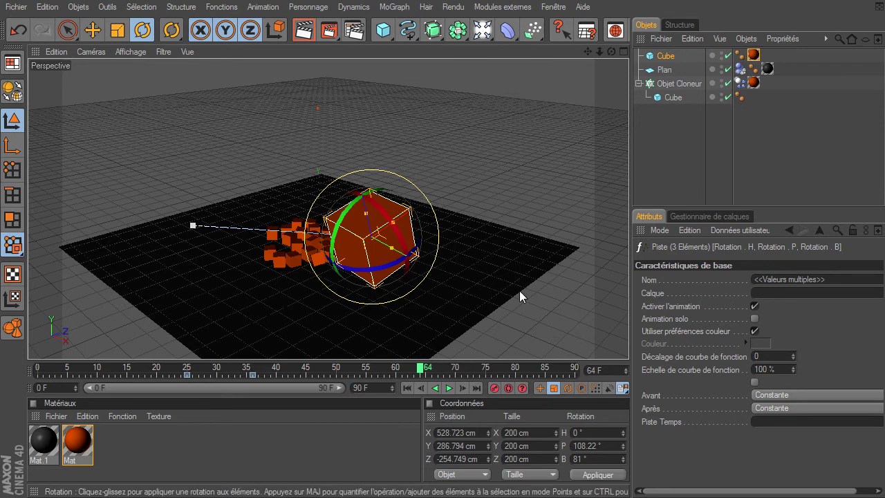
click(483, 370)
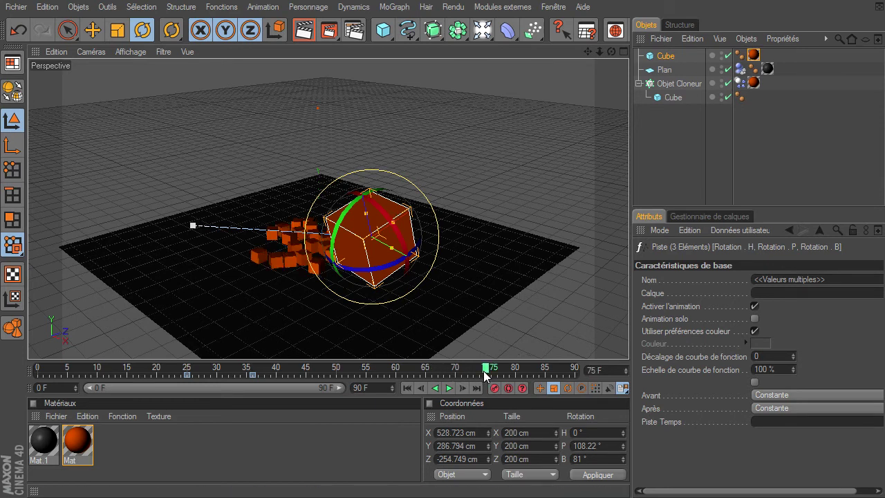
click(118, 30)
drag(378, 235, 629, 342)
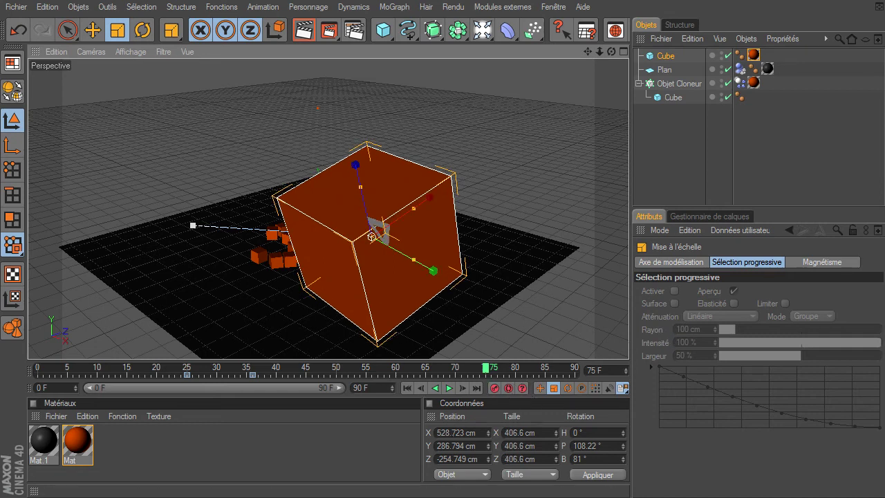
- Show the cube's scale keys at frames 64 and 75 in the Timeline
key(shift+F3)
drag(316, 123, 108, 63)
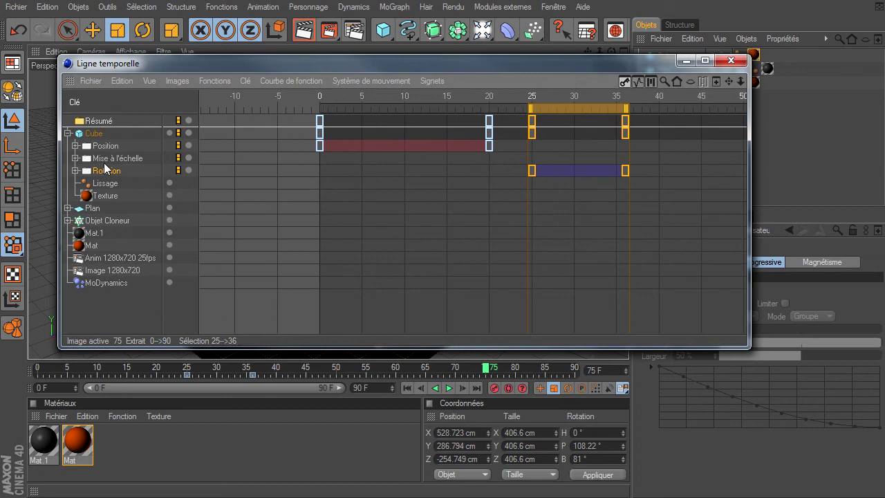
click(107, 158)
click(653, 178)
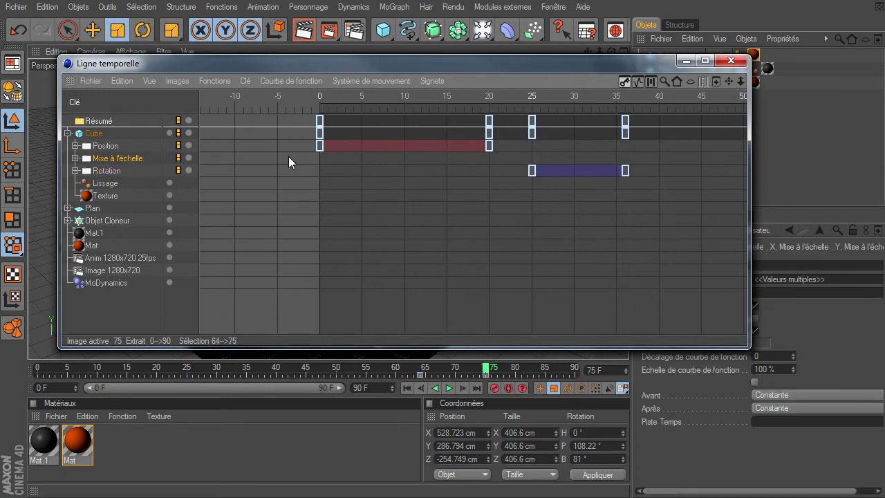
drag(727, 82, 656, 334)
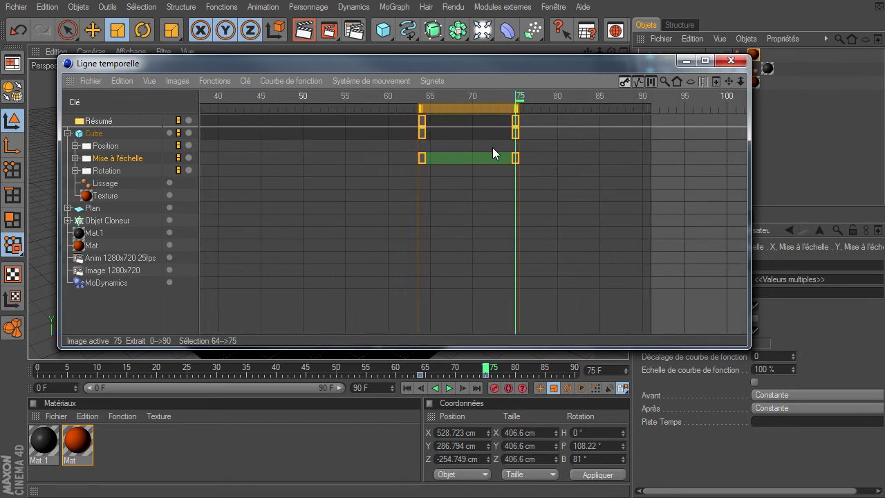
drag(741, 79, 657, 334)
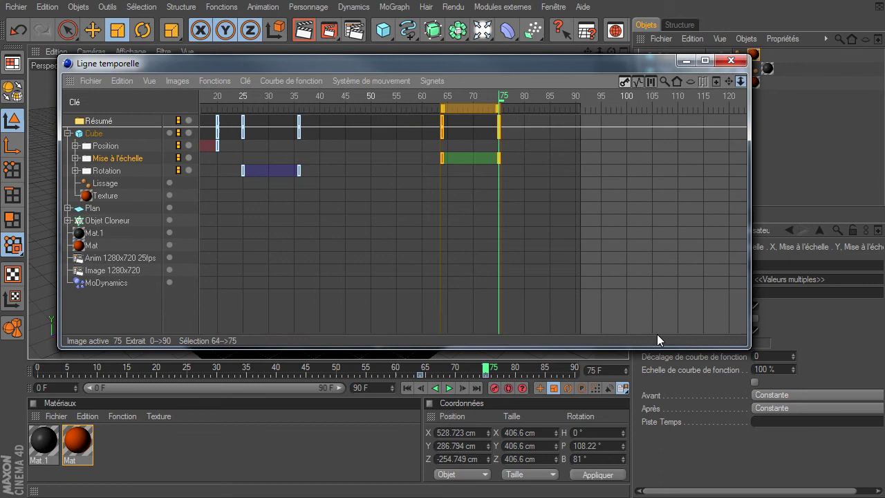
drag(736, 78, 656, 334)
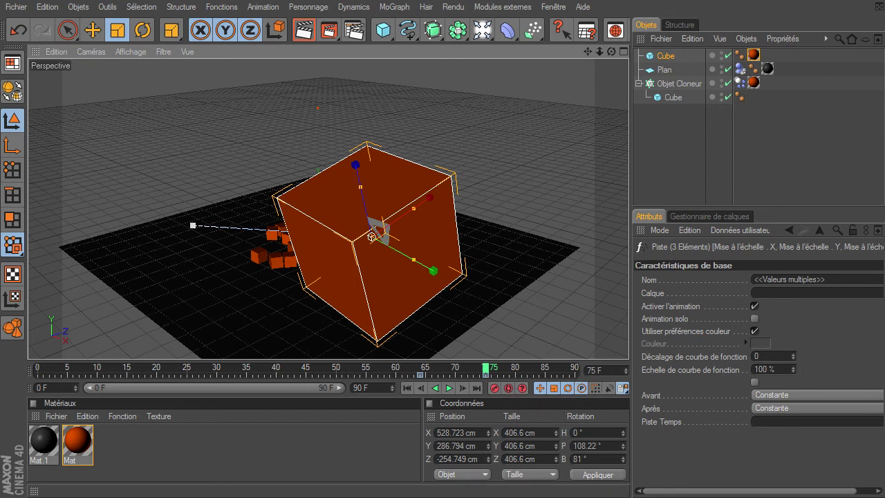
- Reopen the Timeline and review the tracks, fitting the view to frames 0–95
key(shift+F3)
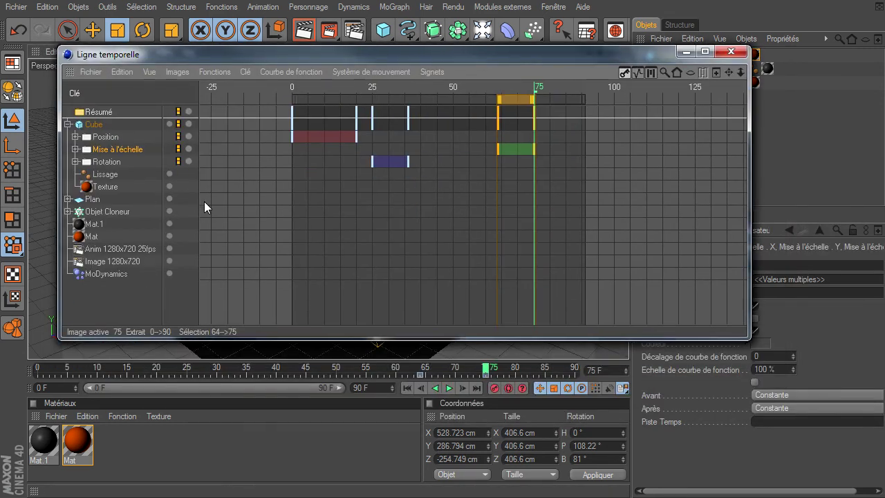
drag(396, 339, 394, 451)
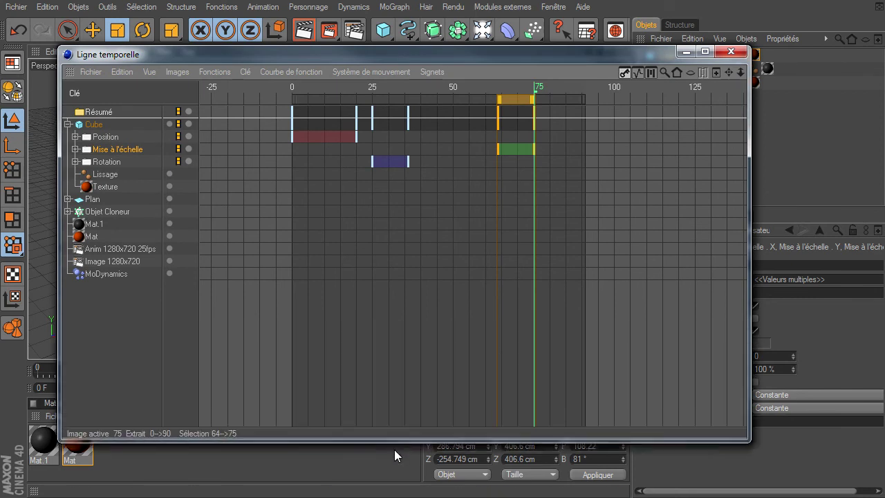
mouse_move(362, 54)
mouse_down()
mouse_move(413, 40)
mouse_move(884, 32)
mouse_up()
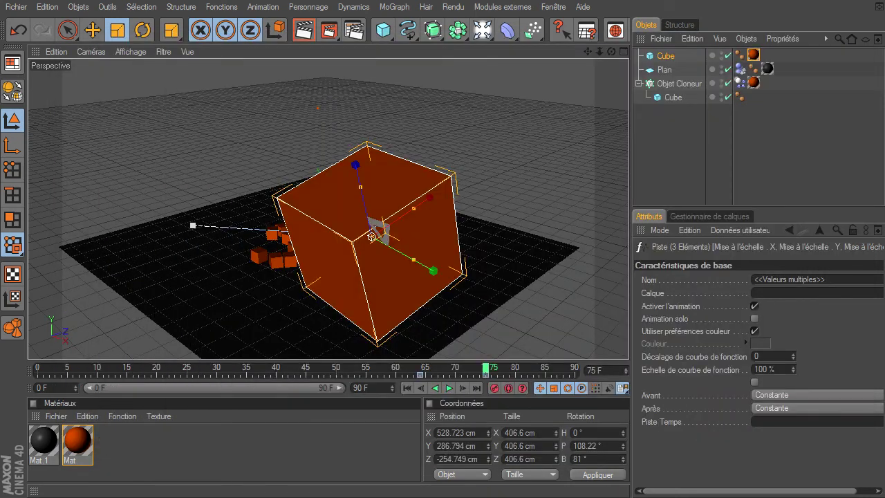
click(667, 164)
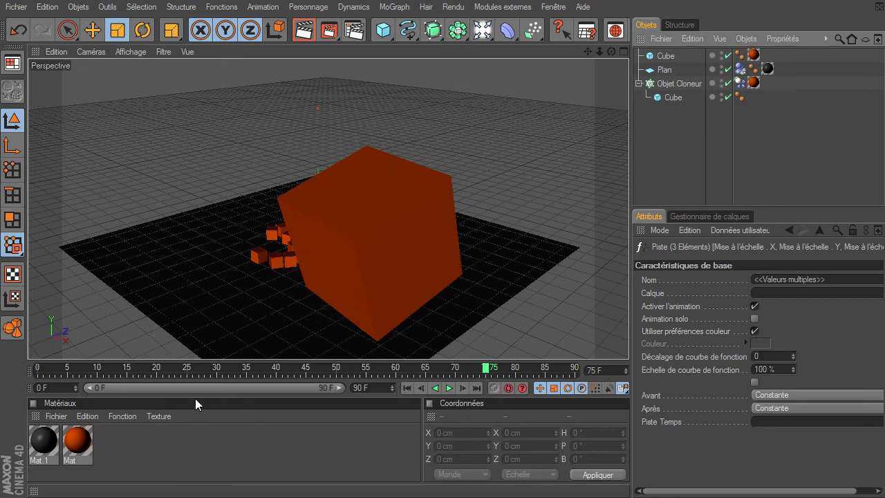
mouse_move(815, 138)
mouse_down()
mouse_move(175, 55)
mouse_move(121, 36)
mouse_up()
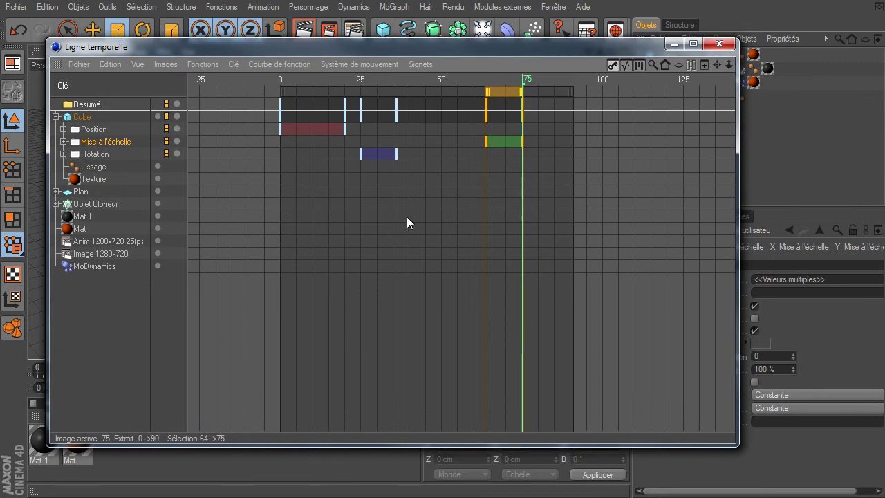
click(64, 129)
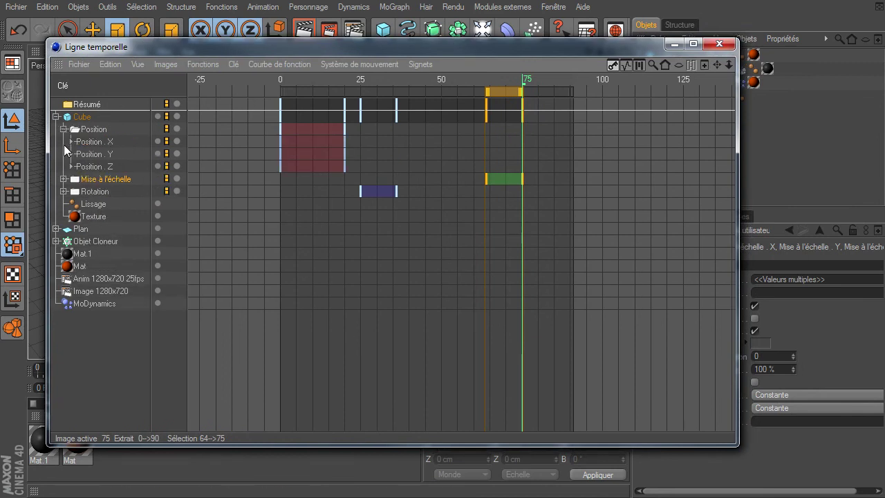
click(63, 129)
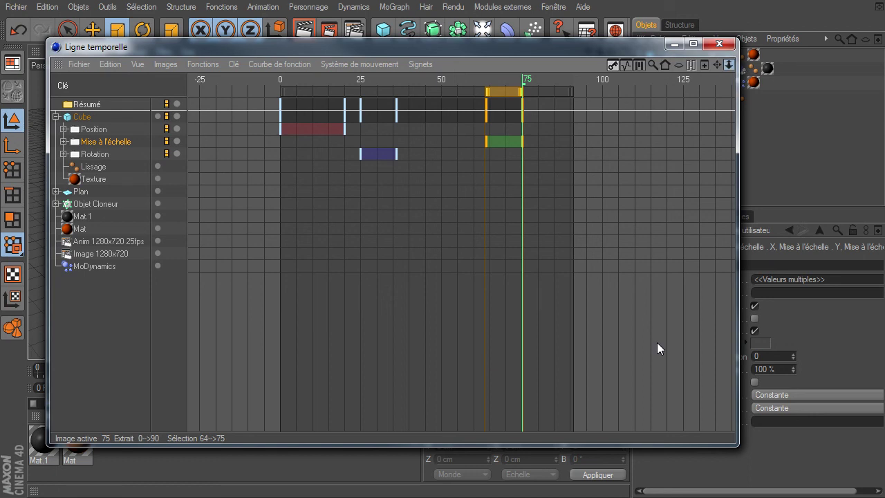
drag(716, 65, 715, 62)
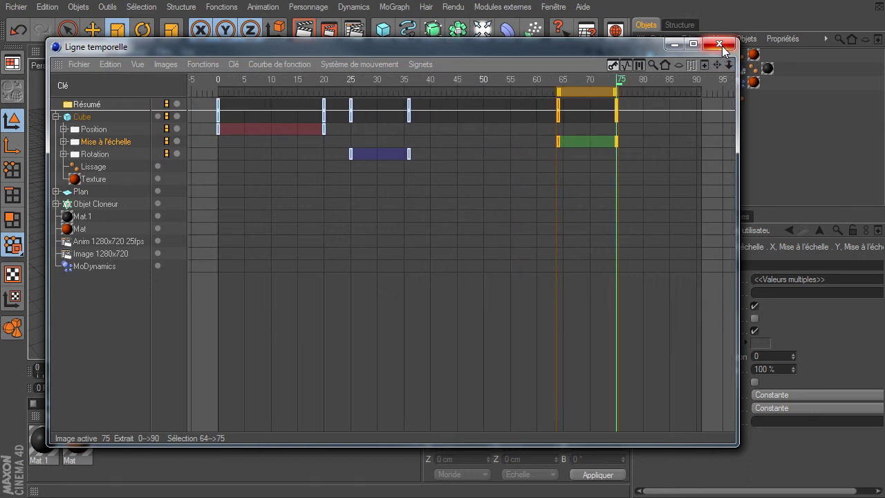
- Close the Timeline, then open and dismiss the Fenêtre window list
click(719, 44)
click(557, 6)
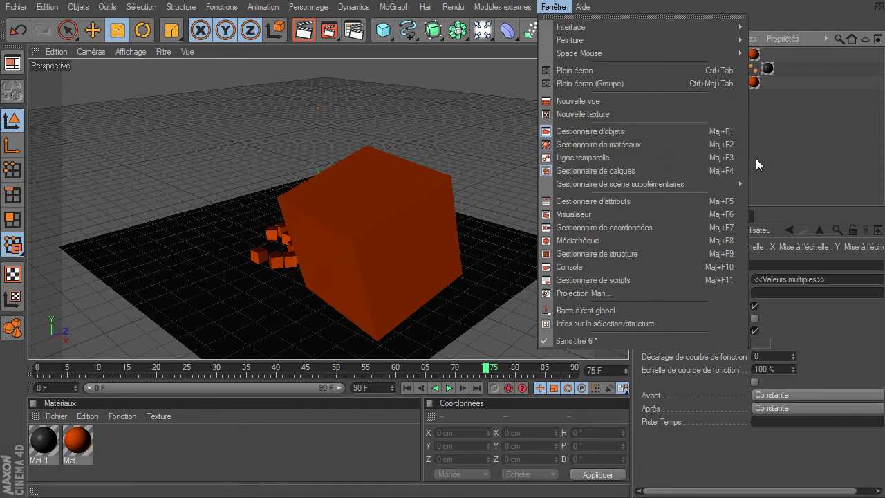
click(819, 168)
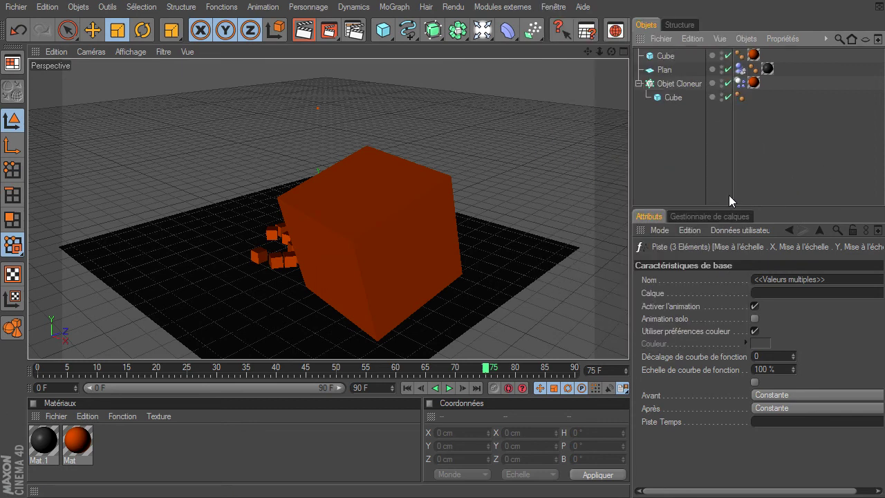